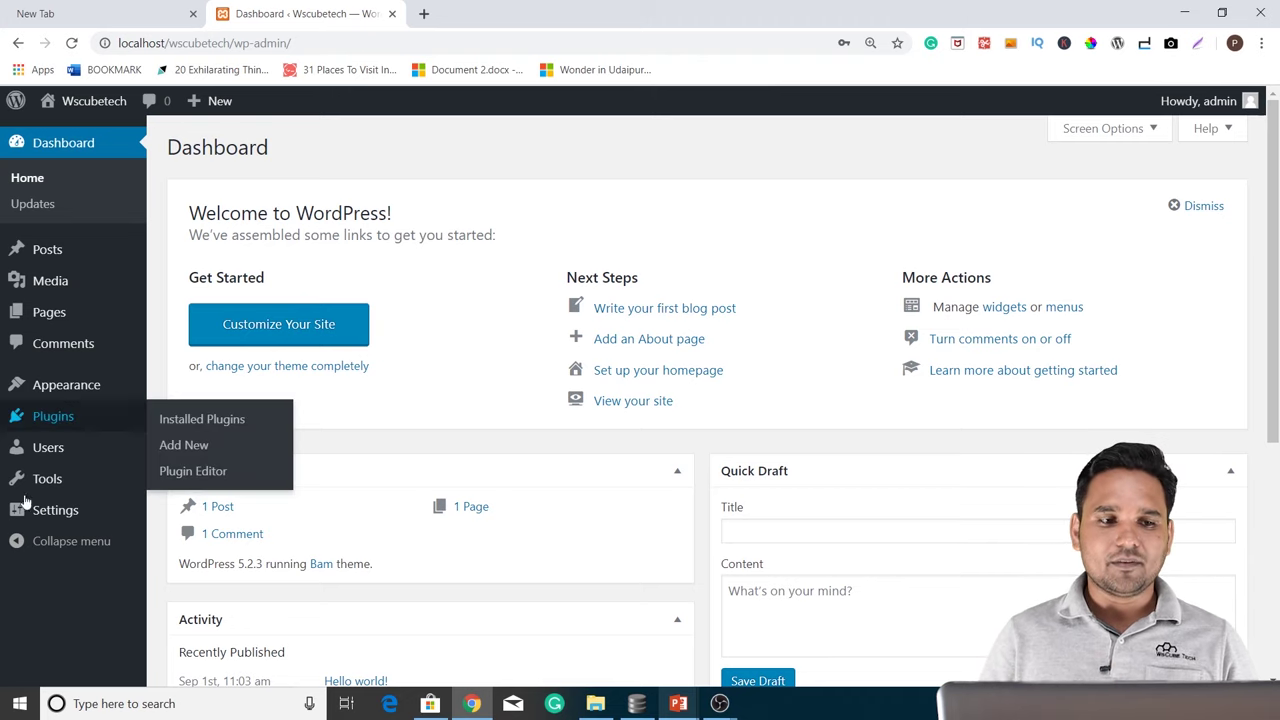
Step: Open the list of all pages and move the Privacy Policy and Sample Page entries to the trash
mouse_move(93, 152)
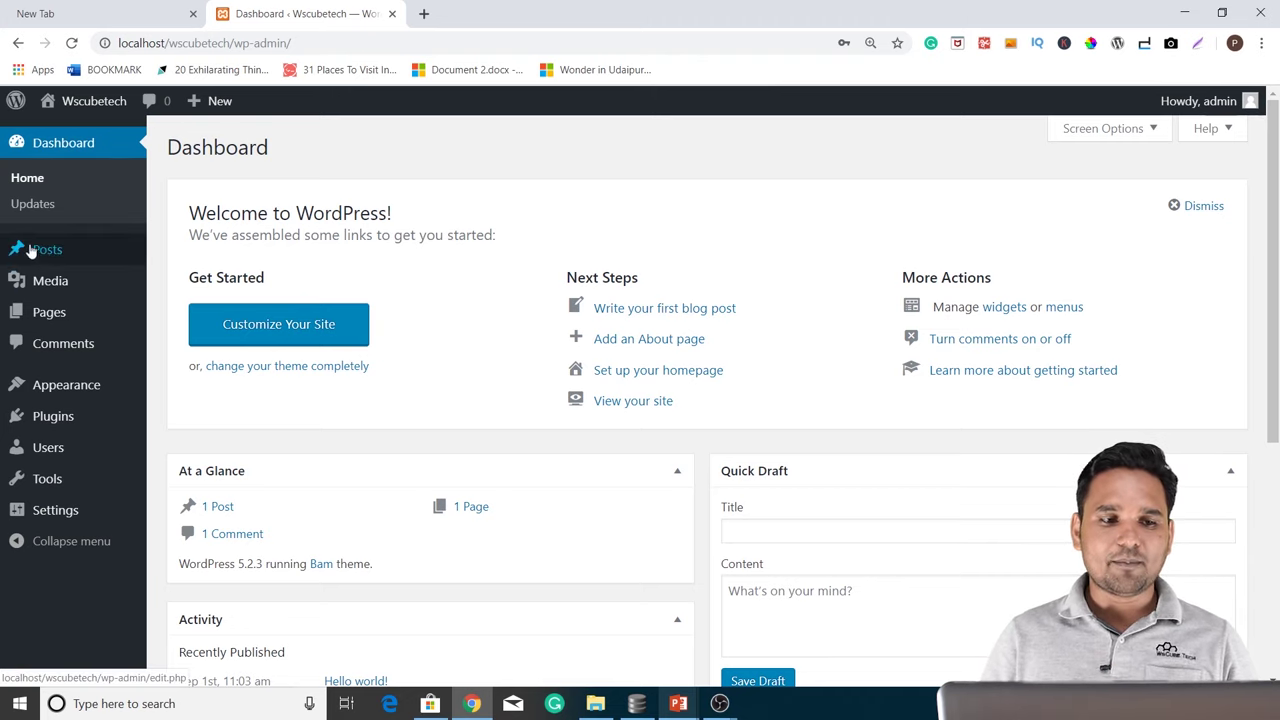
mouse_move(31, 315)
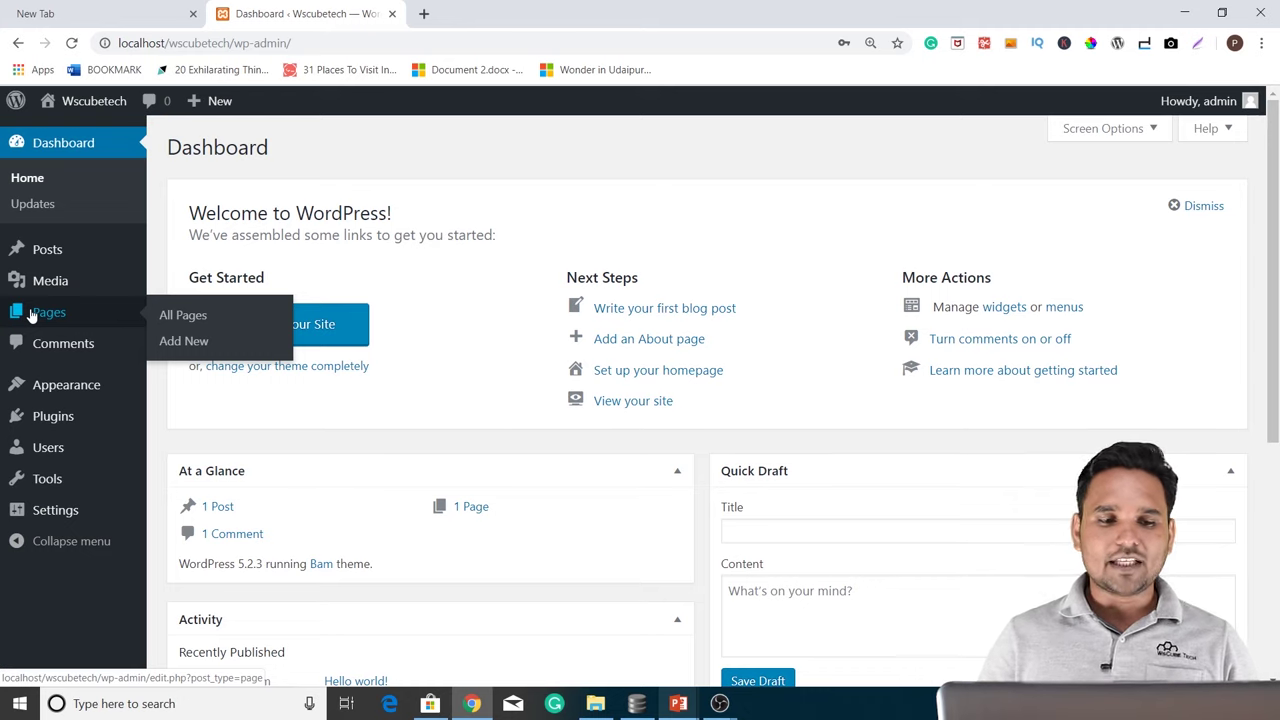
click(186, 318)
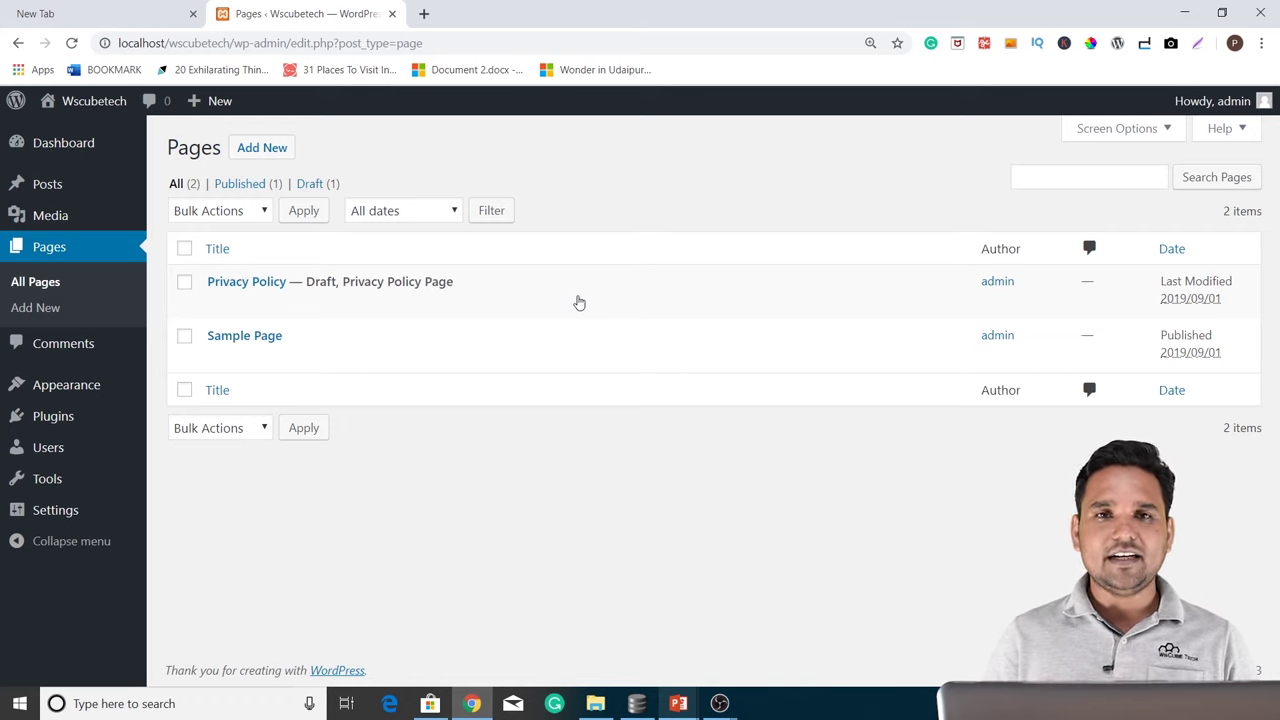
click(184, 282)
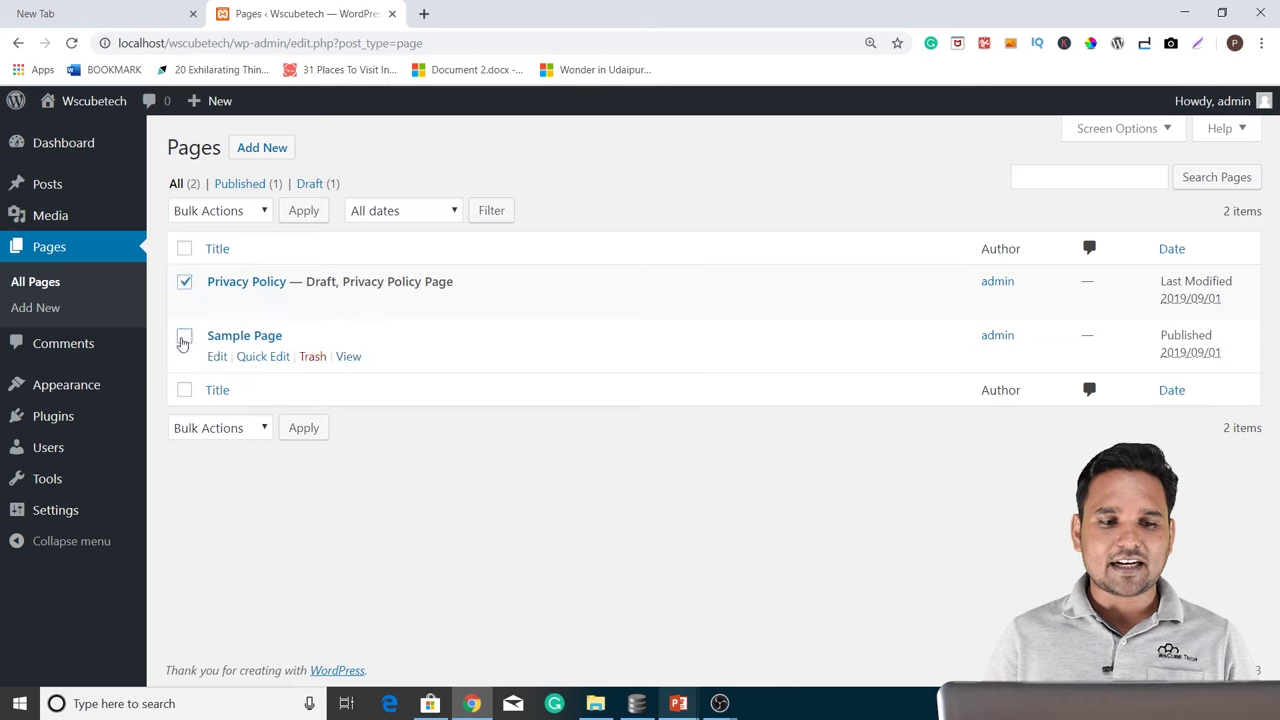
click(184, 337)
click(190, 428)
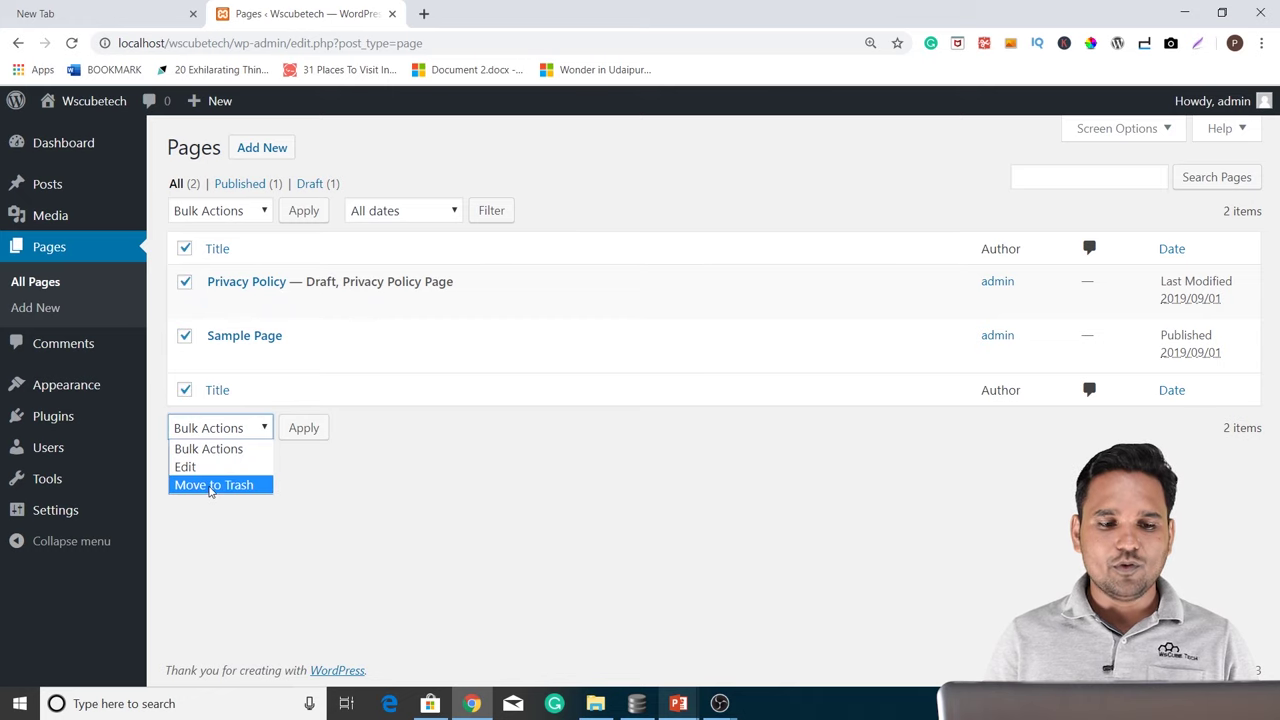
click(212, 485)
click(292, 432)
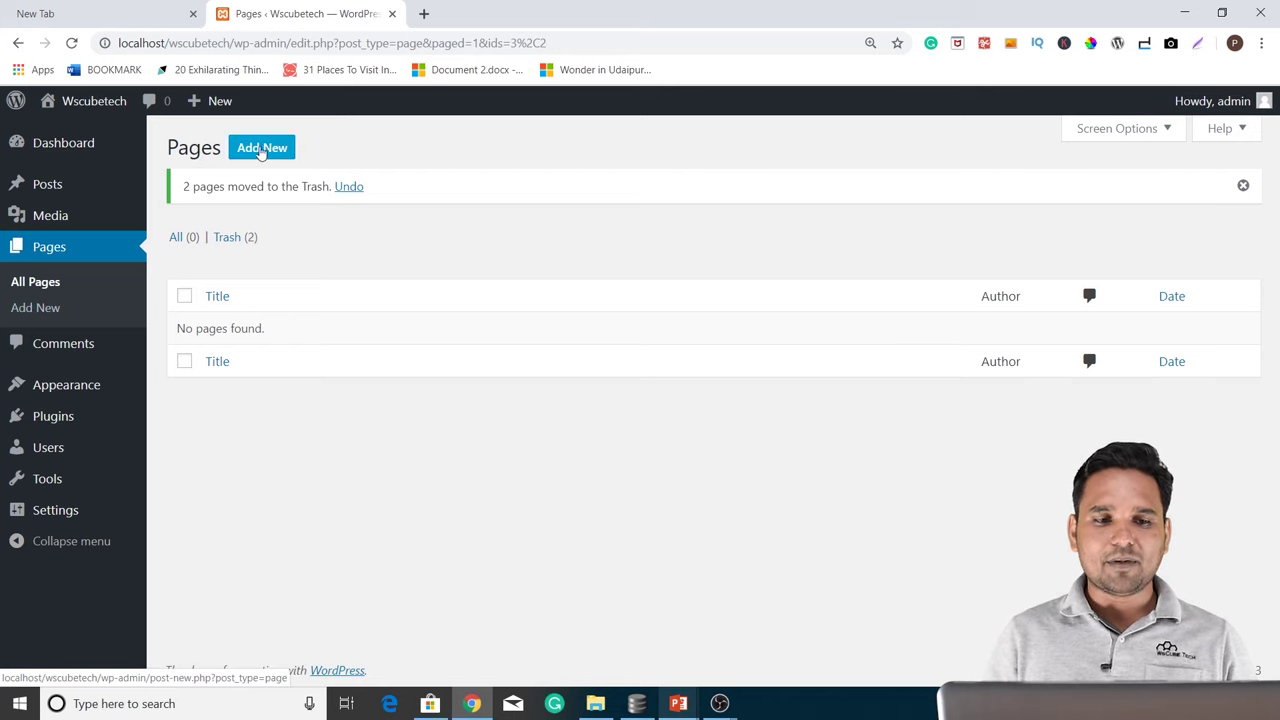
Step: Start a new page, and open the site's front end at localhost/wscubetech in a separate browser tab
click(51, 284)
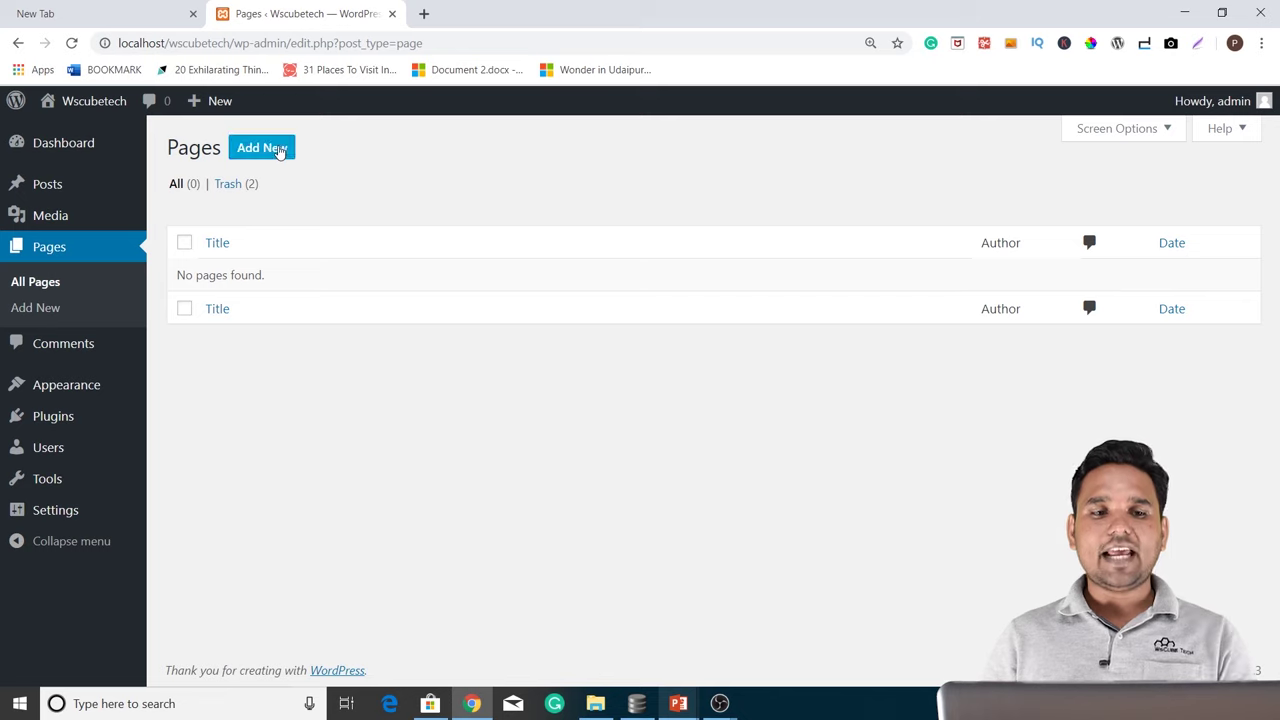
click(280, 150)
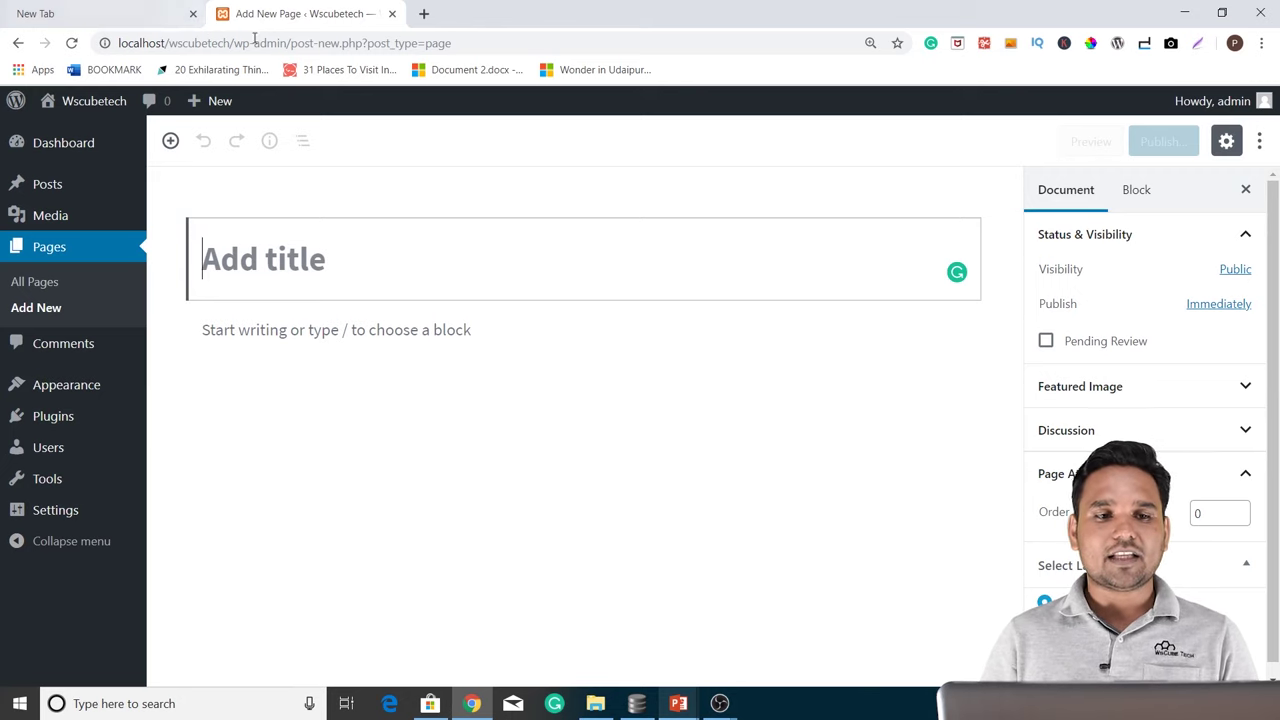
drag(231, 43, 65, 37)
key(ctrl+c)
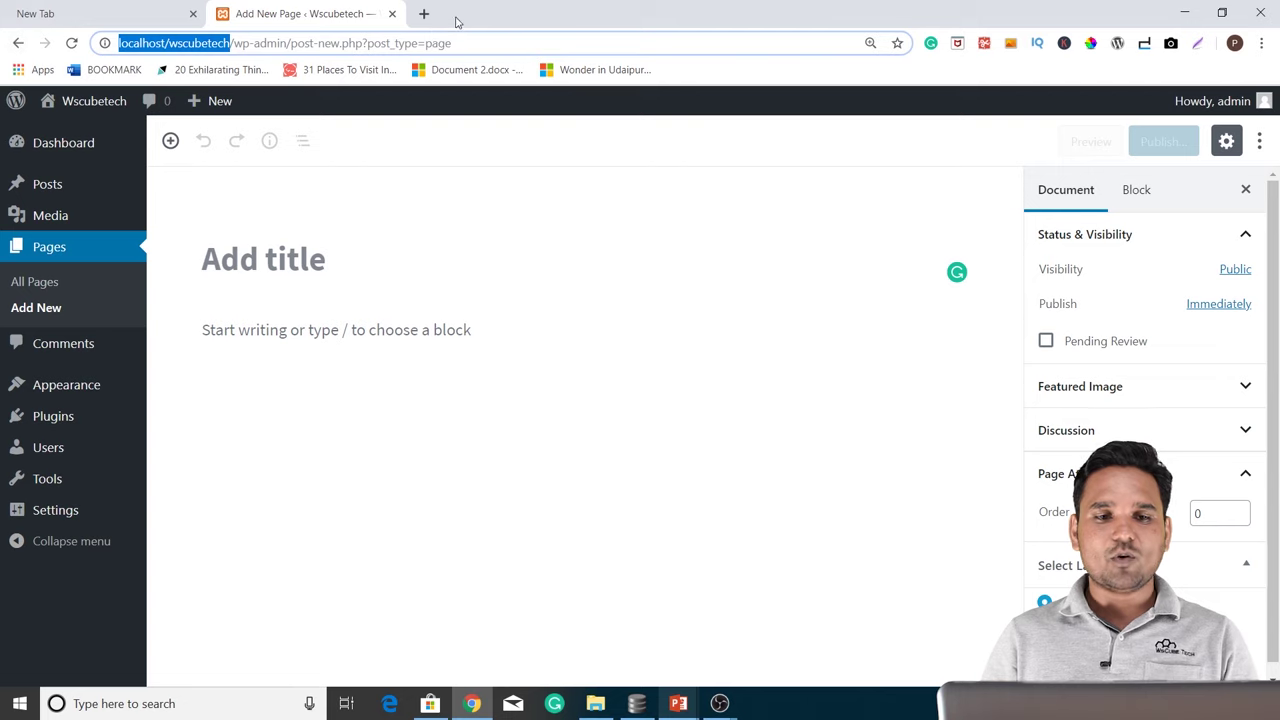
click(424, 14)
key(ctrl+v)
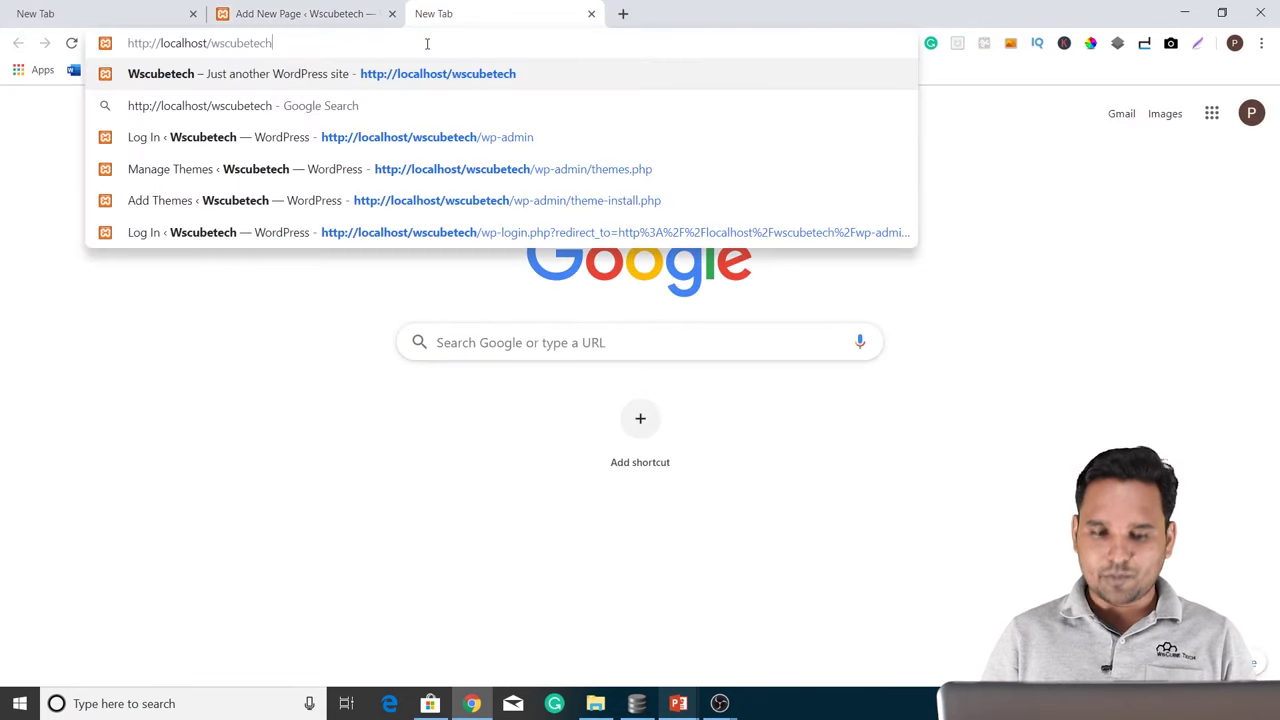
key(Return)
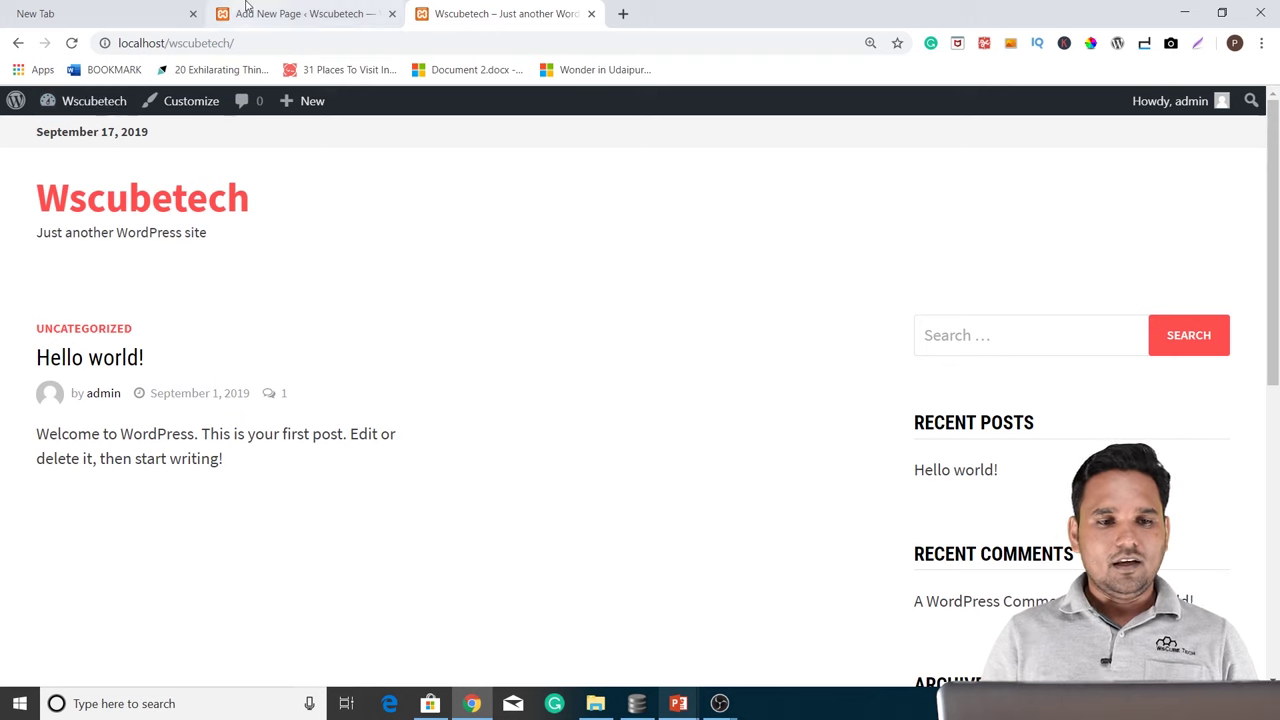
Step: Return to the new page, title it "Home" and publish it
click(300, 13)
click(318, 255)
text(Home)
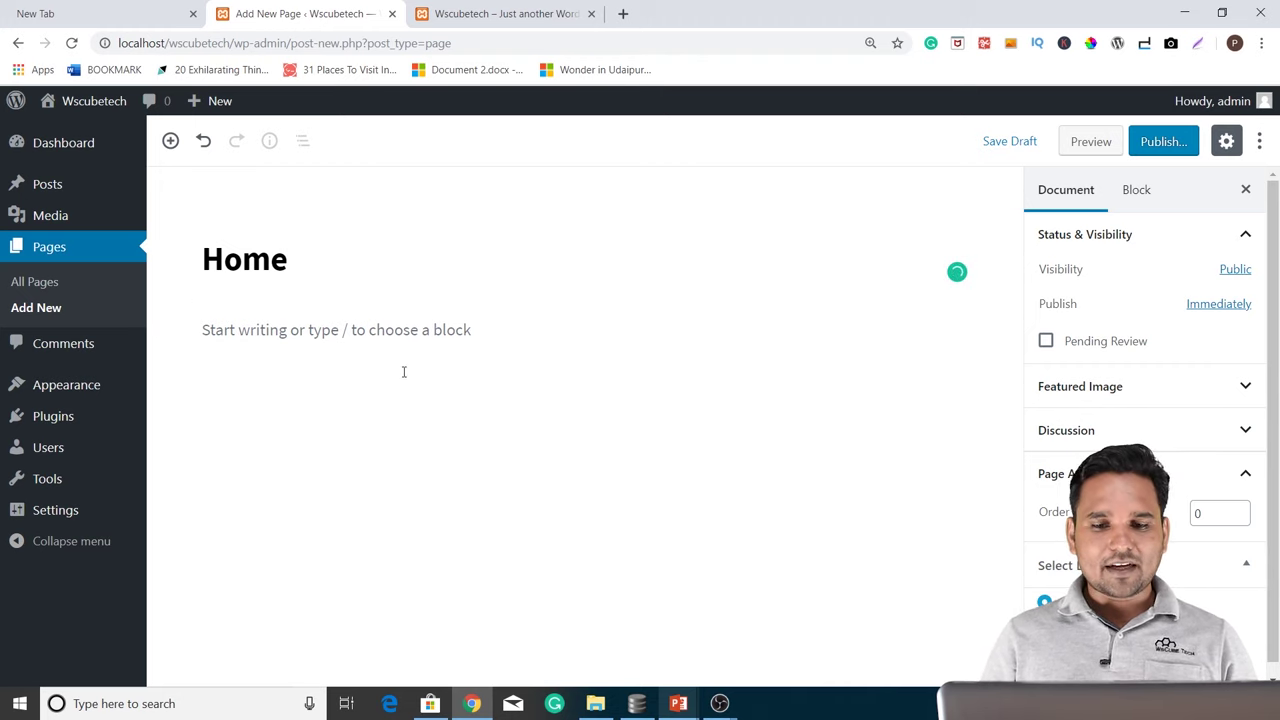
click(629, 451)
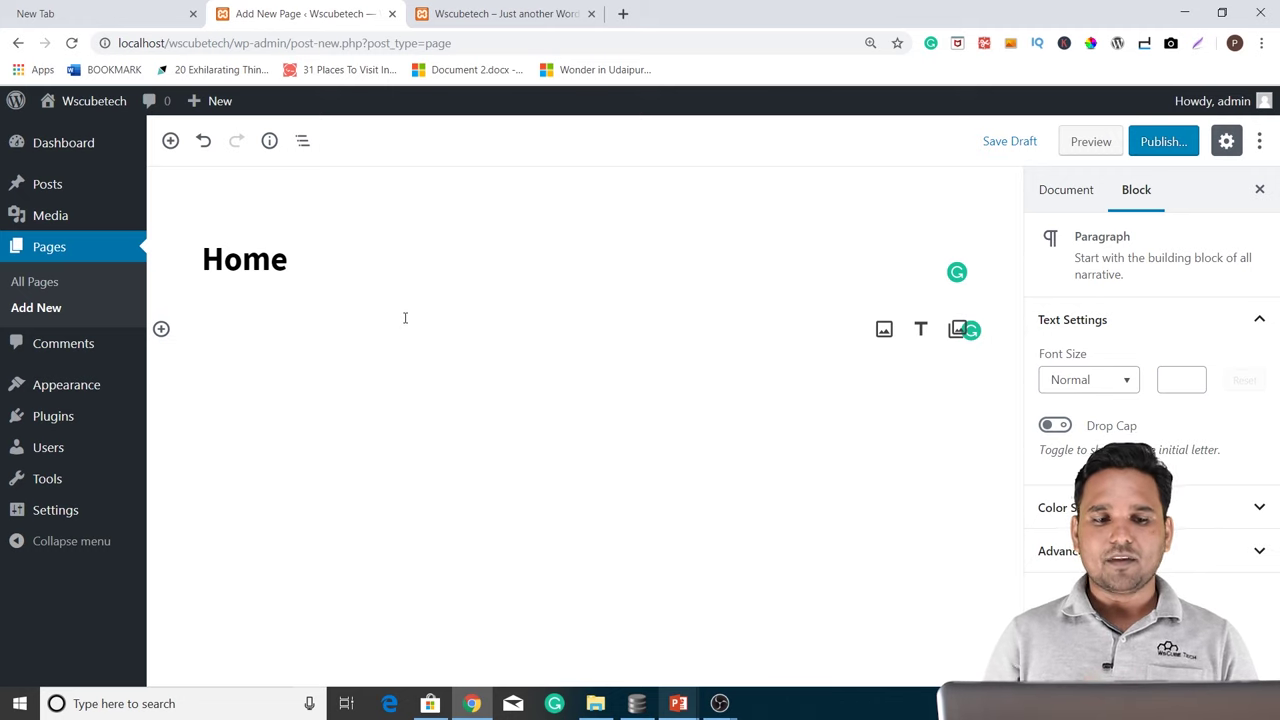
click(1163, 146)
click(1158, 138)
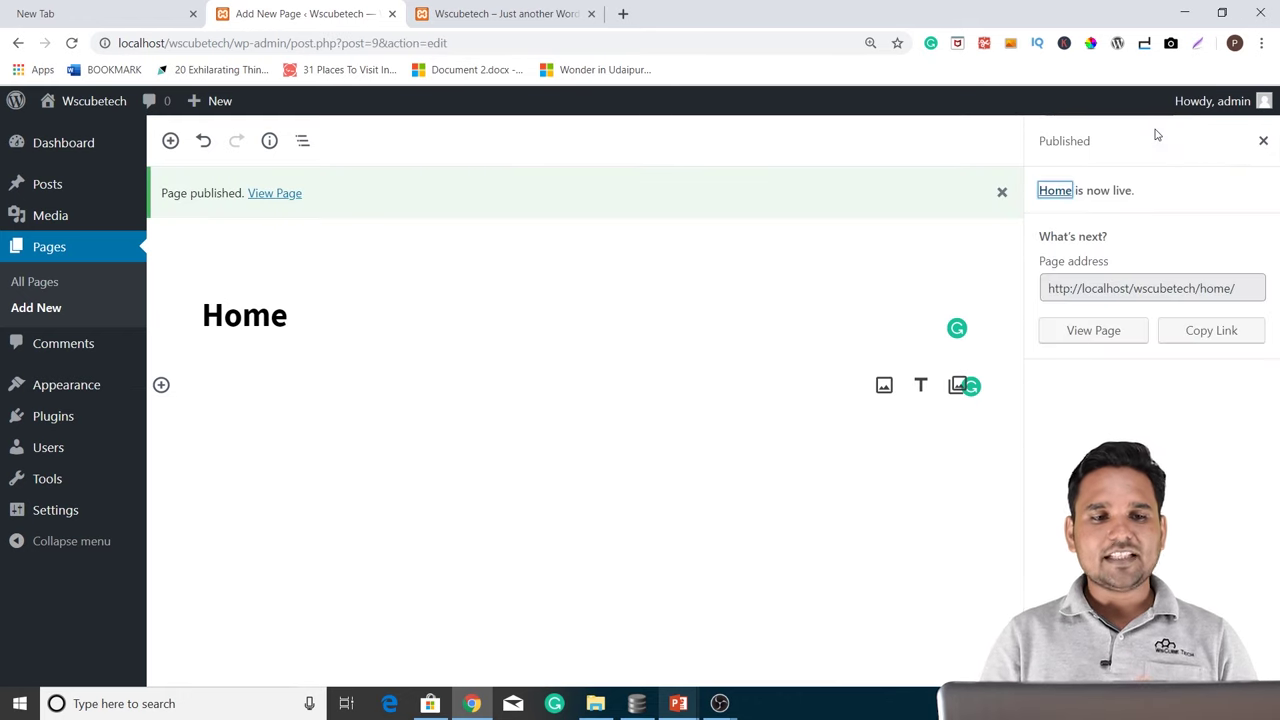
Step: Create another page titled "About Us" and publish it
click(333, 334)
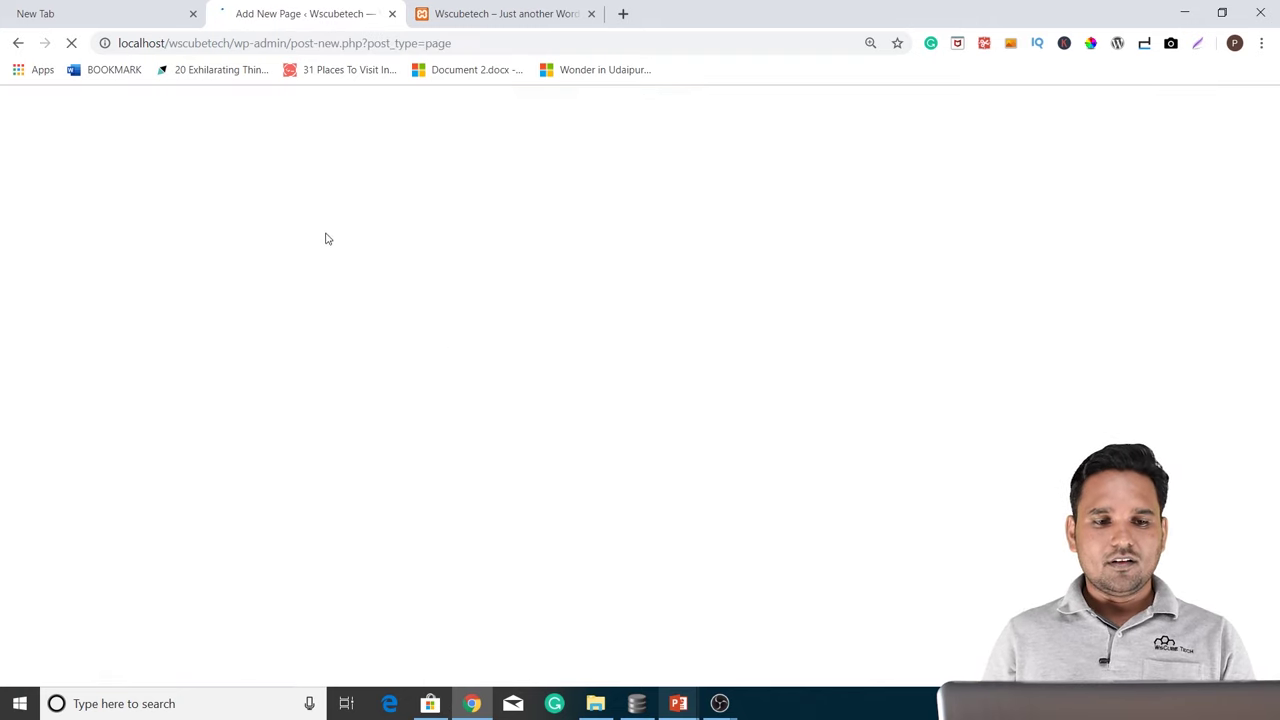
text(Abo)
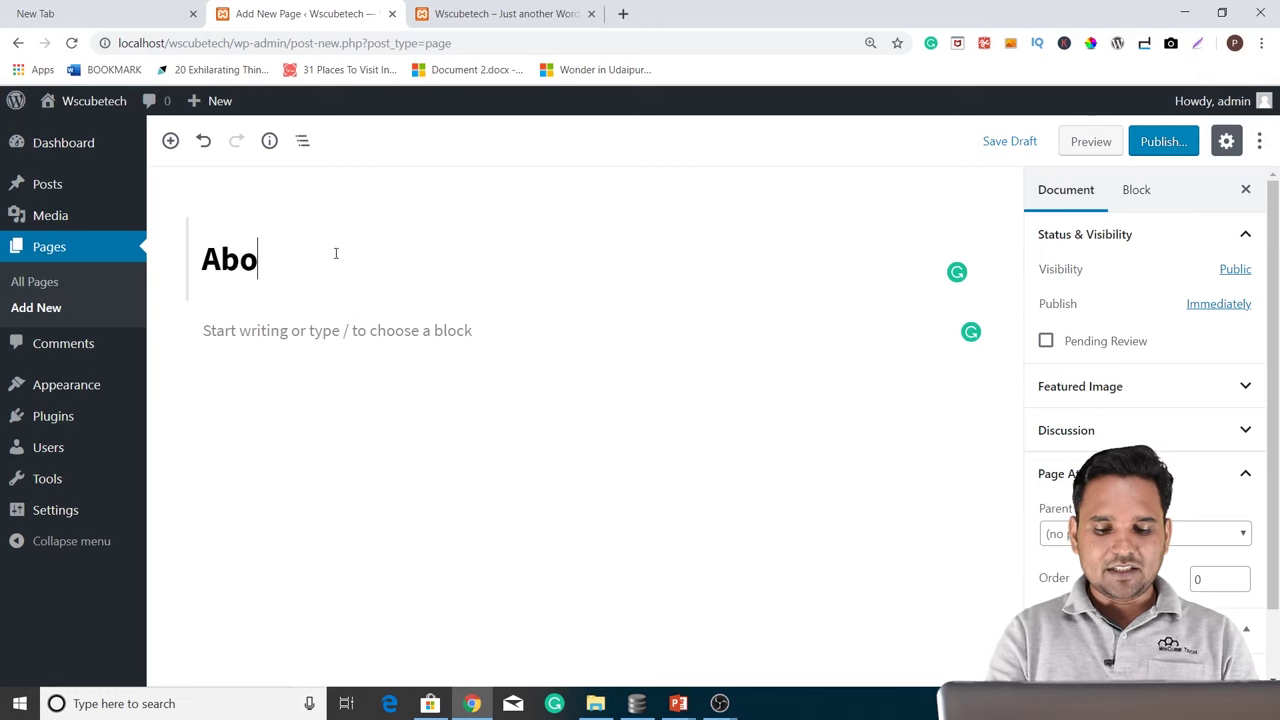
text(ut Us)
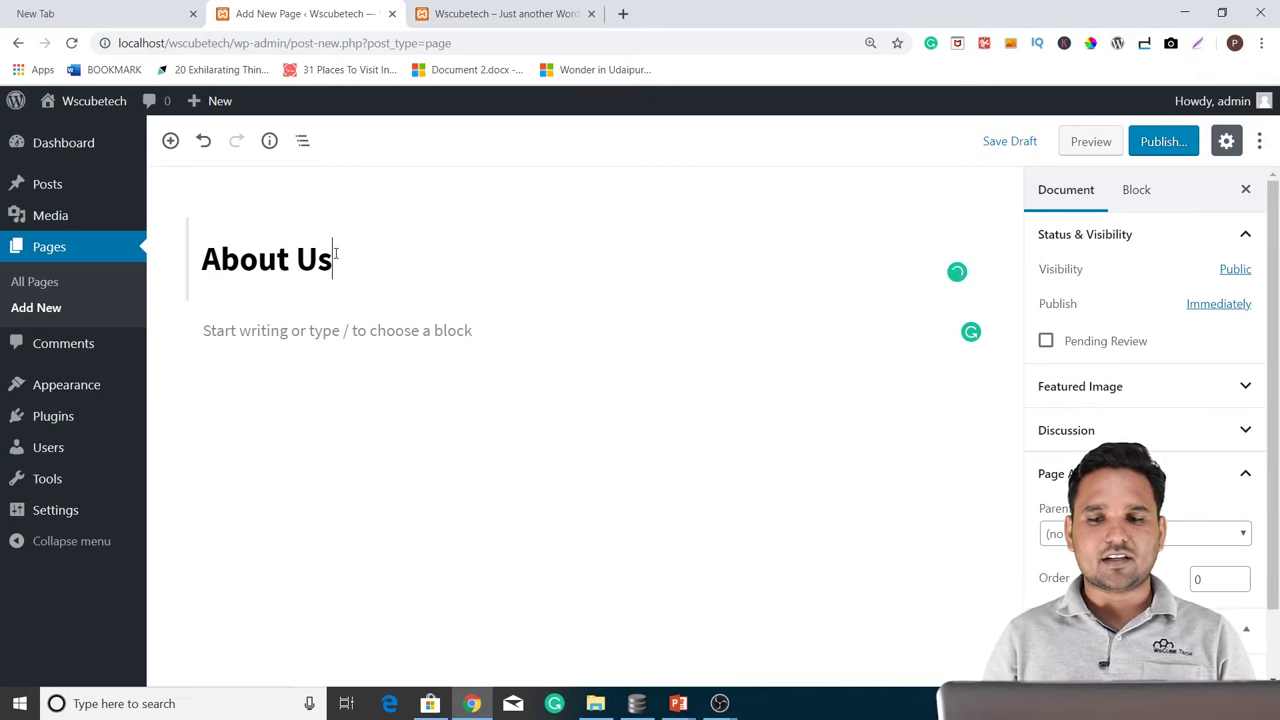
click(1162, 143)
click(1166, 139)
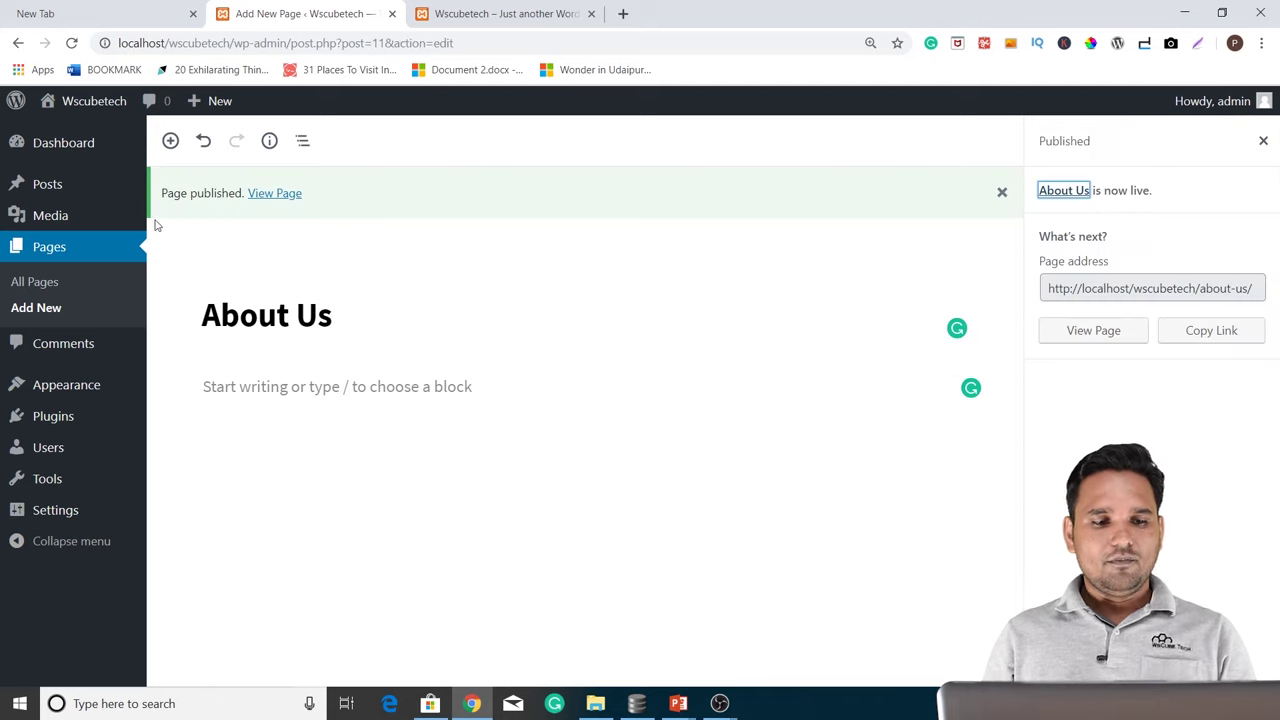
Step: Add a page titled "Course" and publish it
click(46, 310)
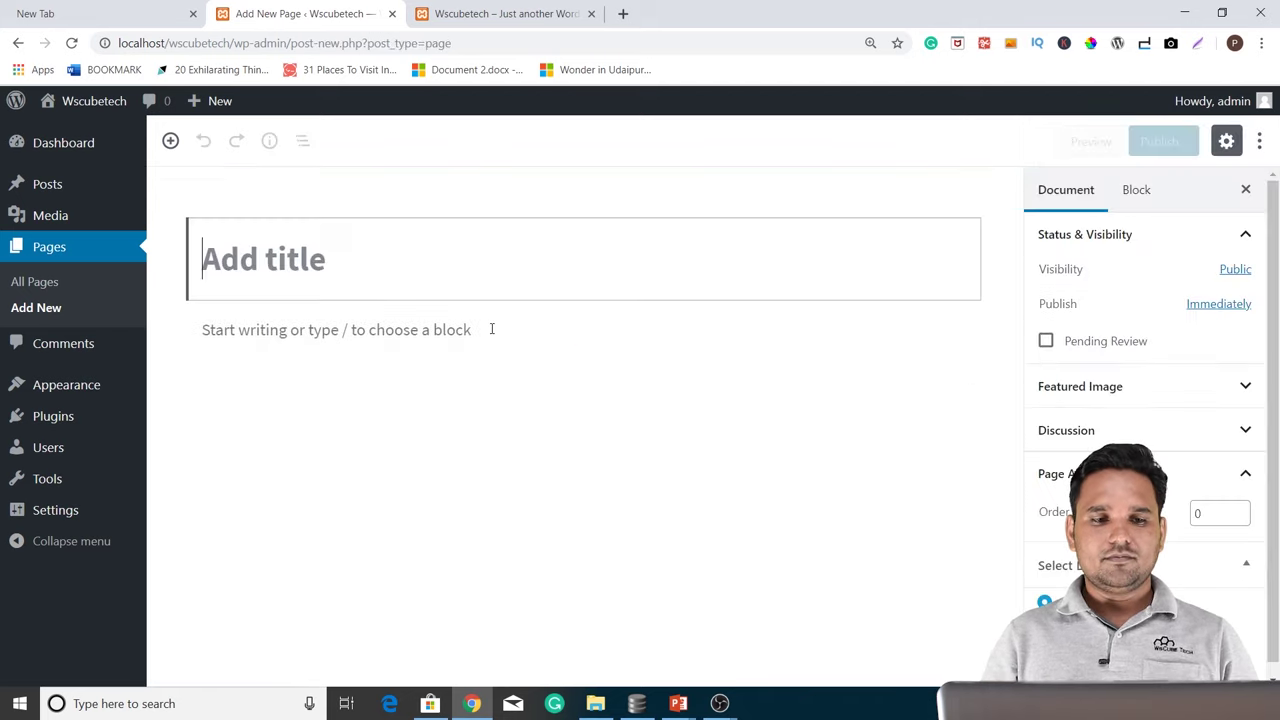
text(Course)
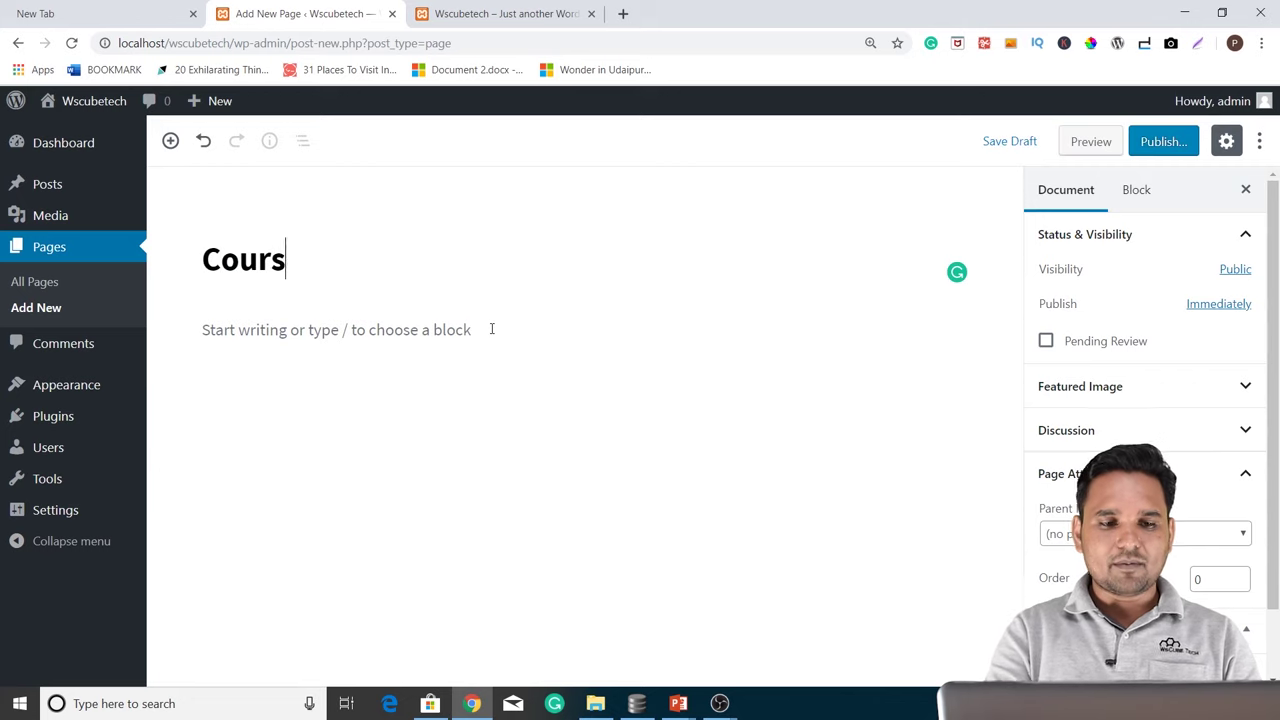
click(1165, 143)
click(1168, 143)
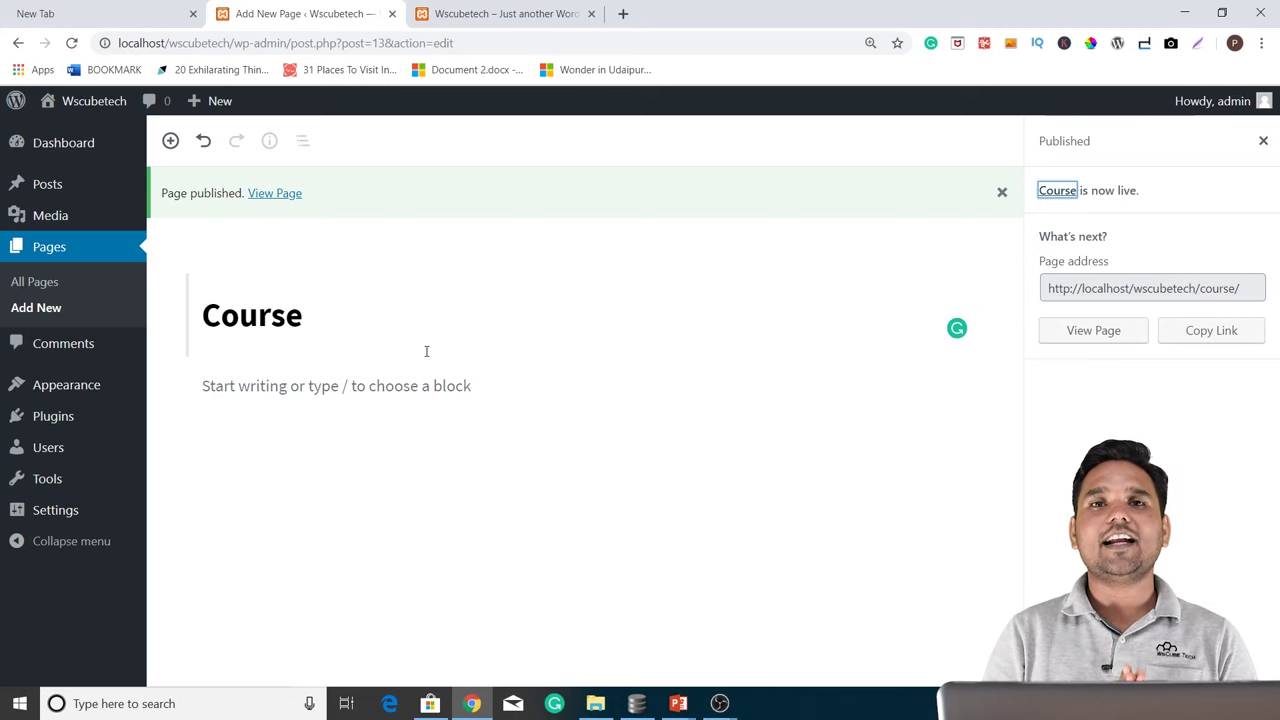
Step: Check the local site's header, and open wscubetech.com in a new browser tab to examine its navigation menu for comparison
click(577, 8)
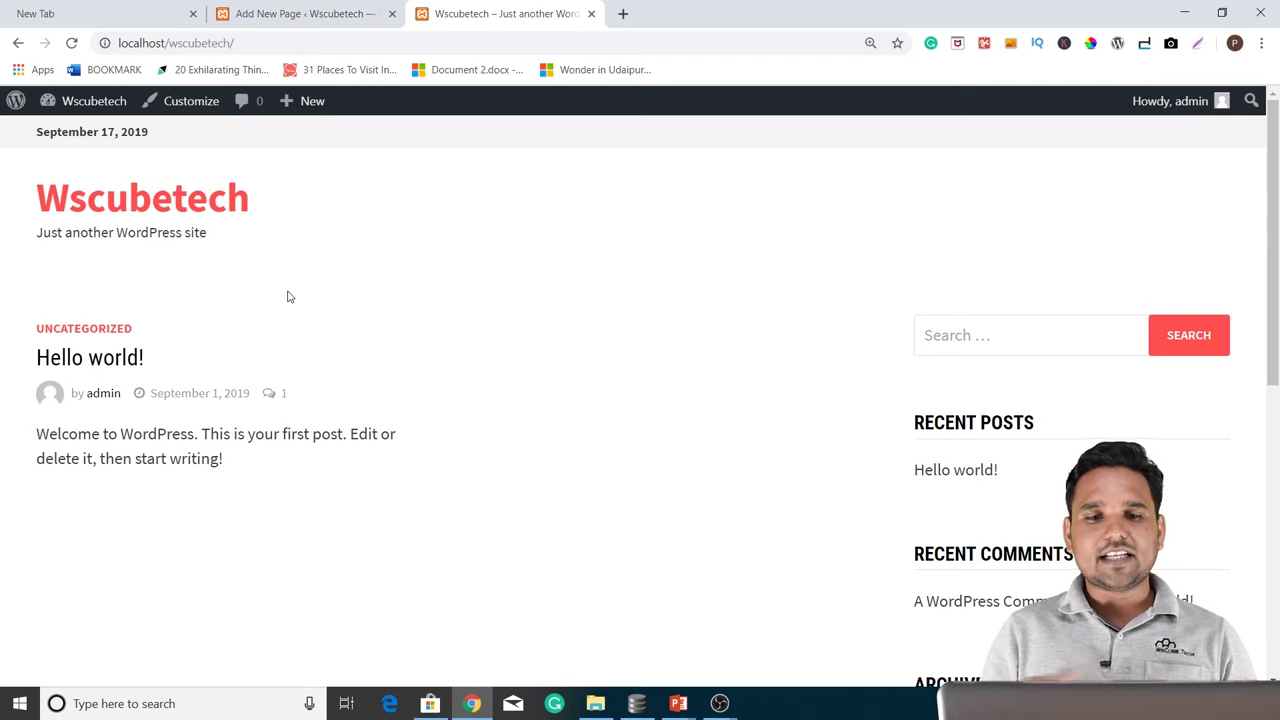
click(622, 14)
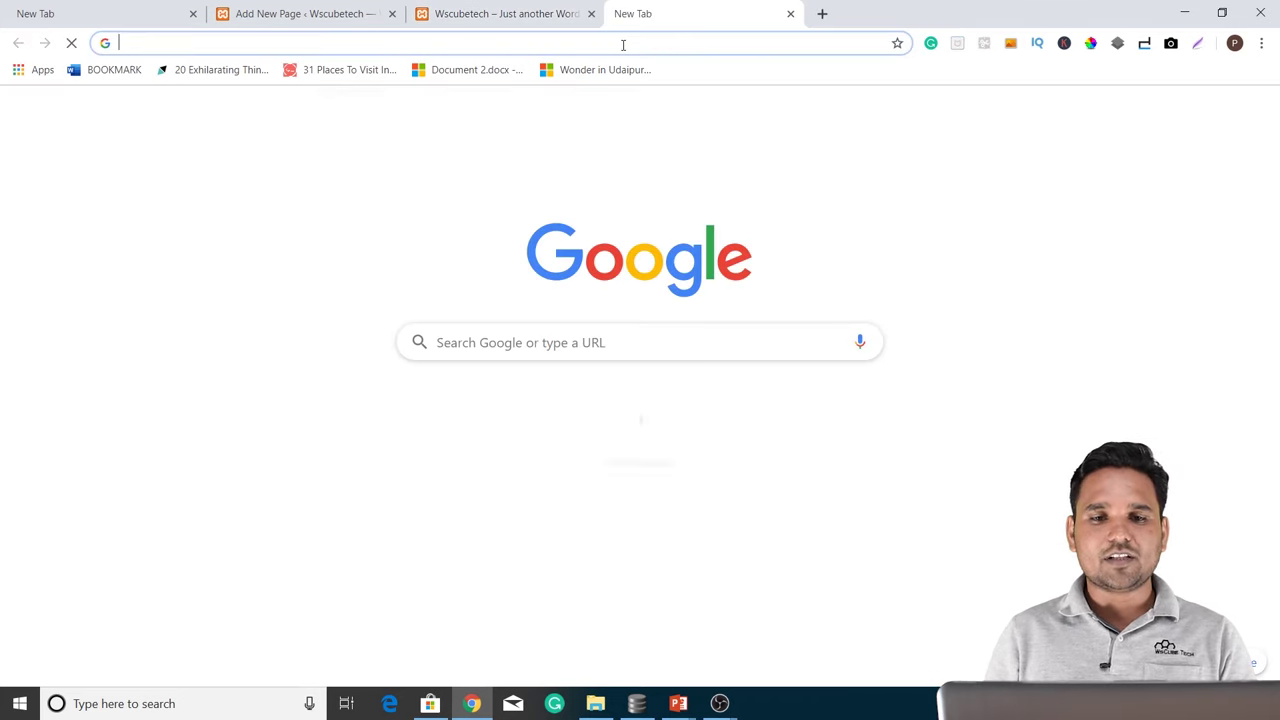
text(ws)
key(Right)
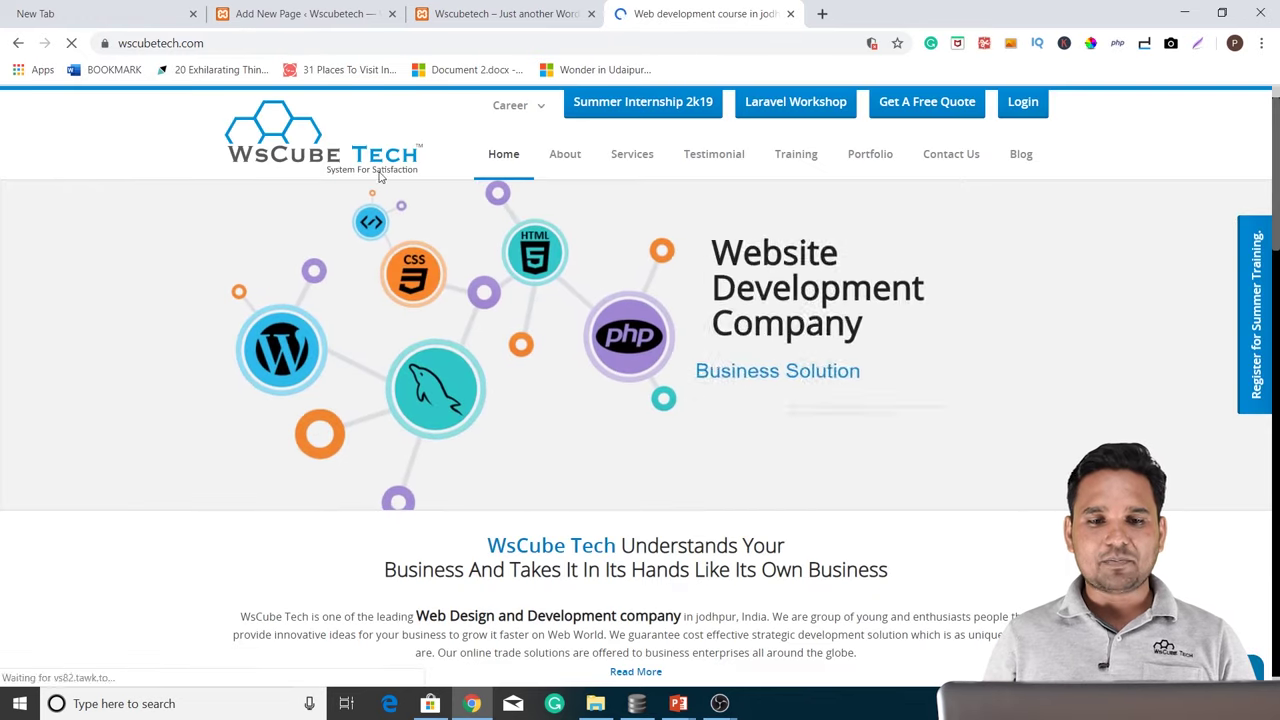
mouse_move(766, 152)
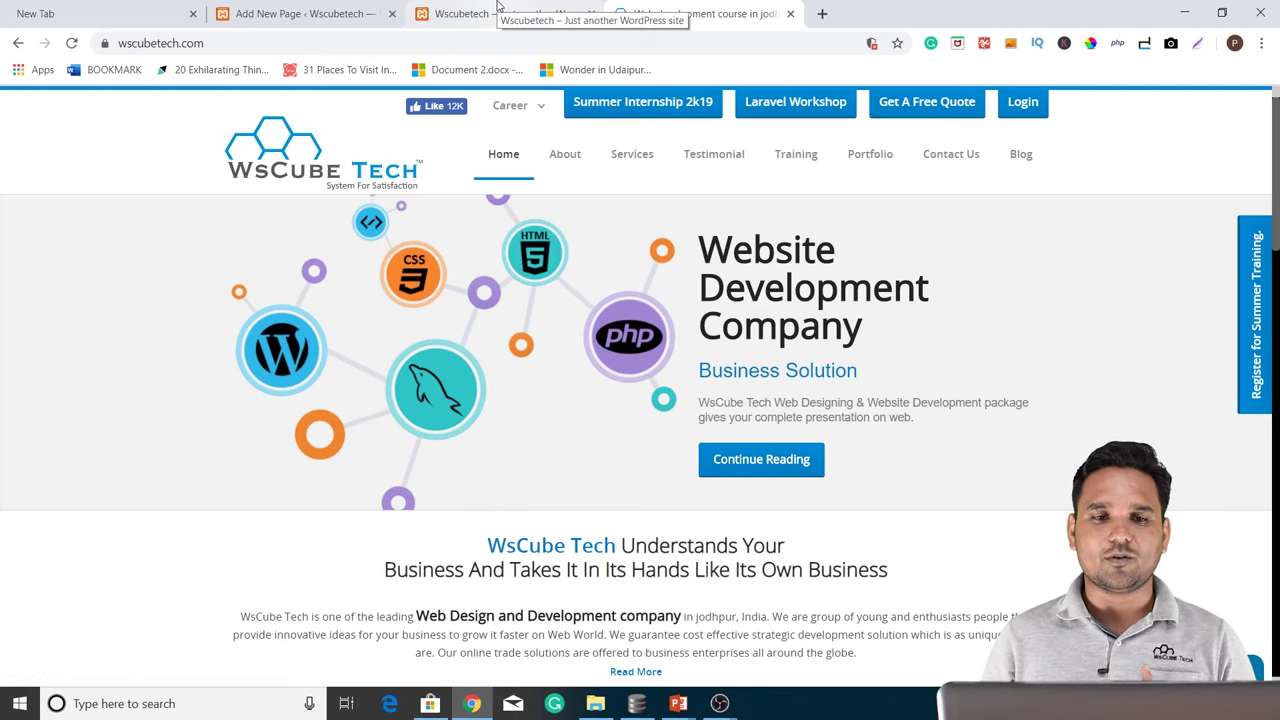
click(497, 10)
Step: Go back to the site's admin area, open the menu editor and create a menu named "Top Menu"
click(340, 13)
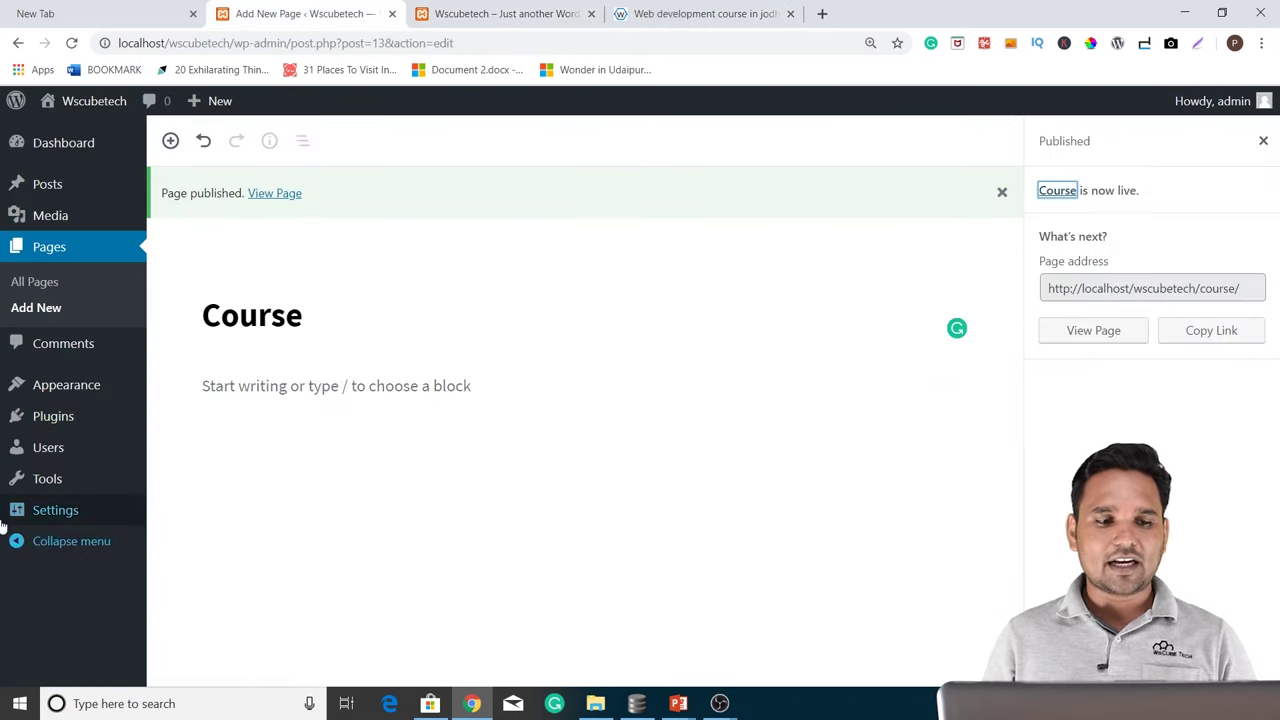
mouse_move(66, 395)
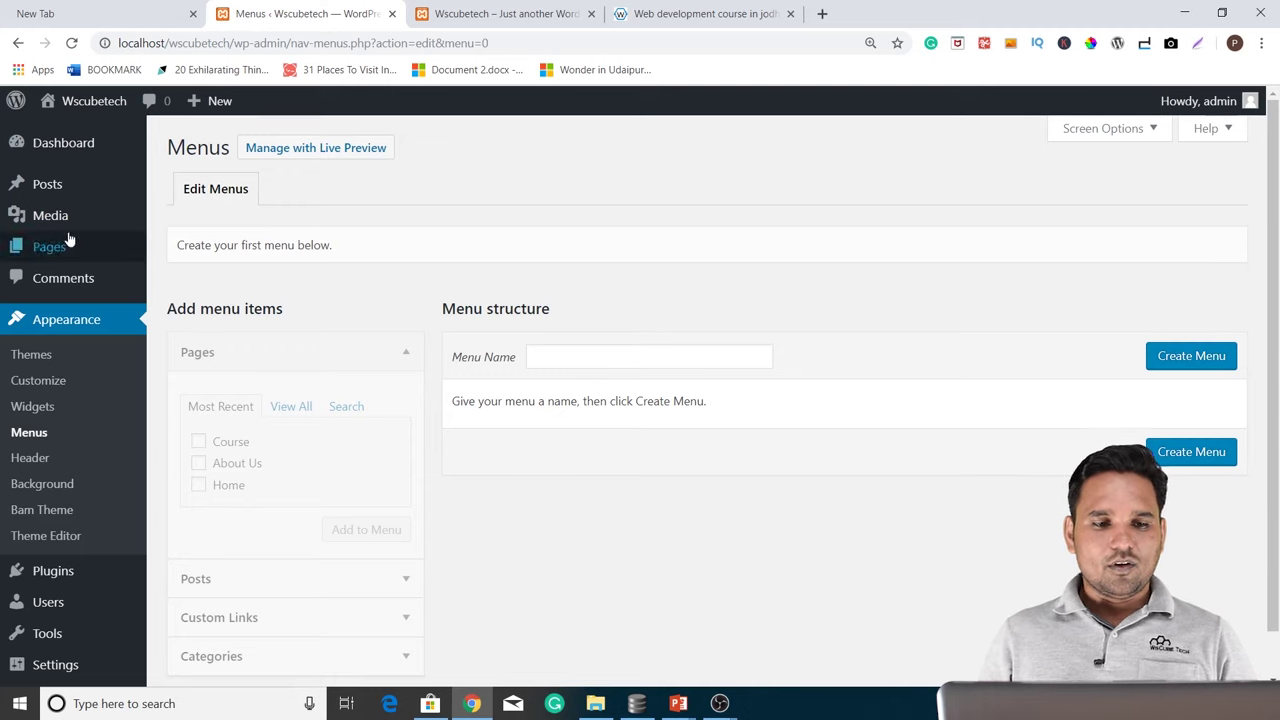
click(595, 357)
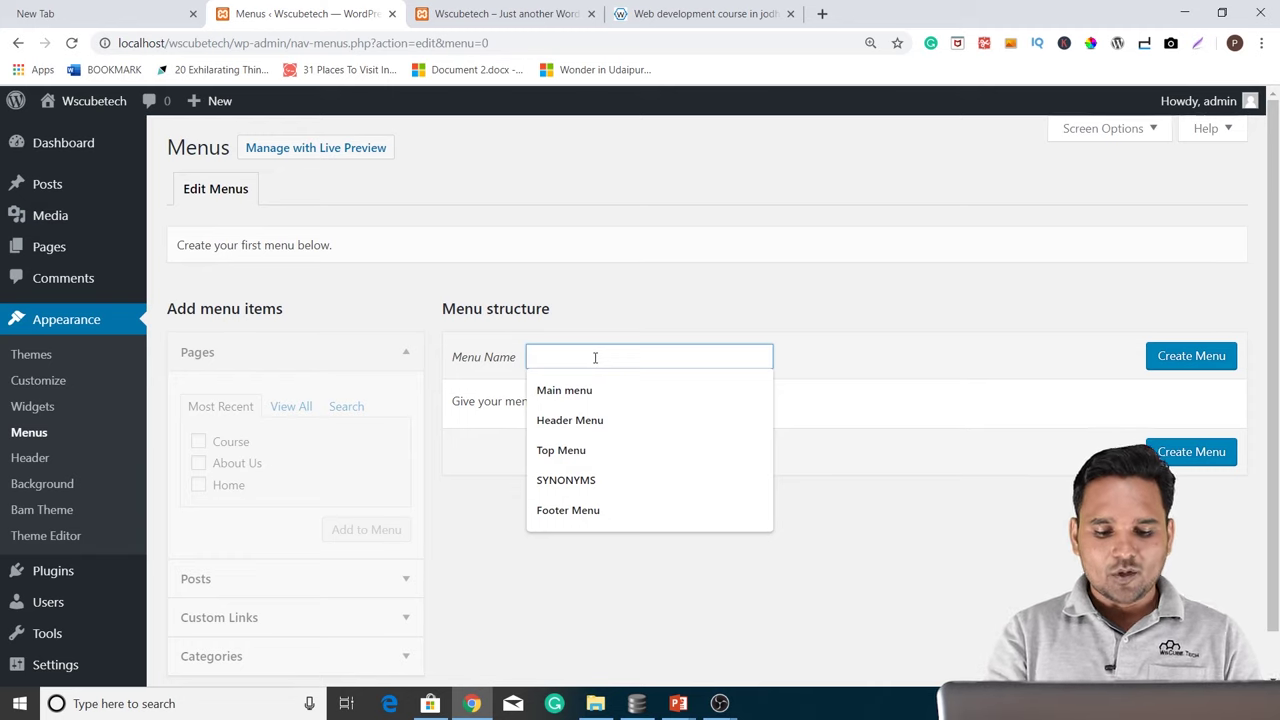
text(Top )
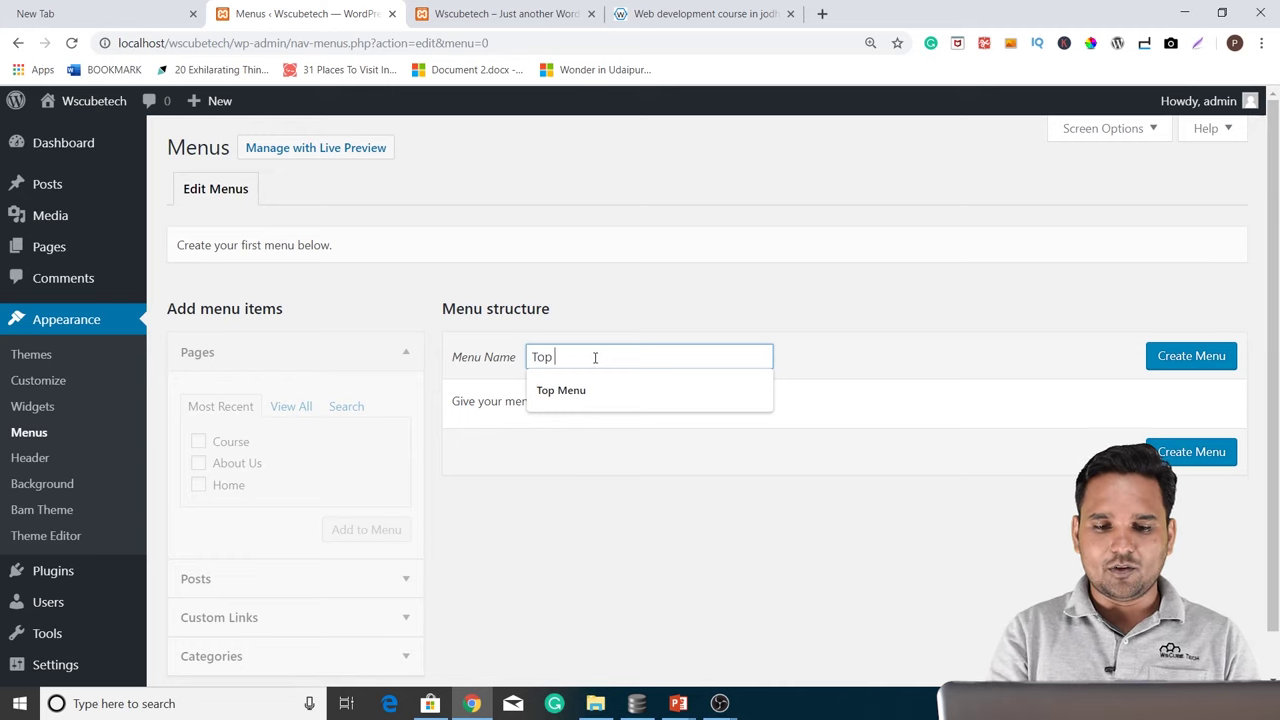
text(Menu)
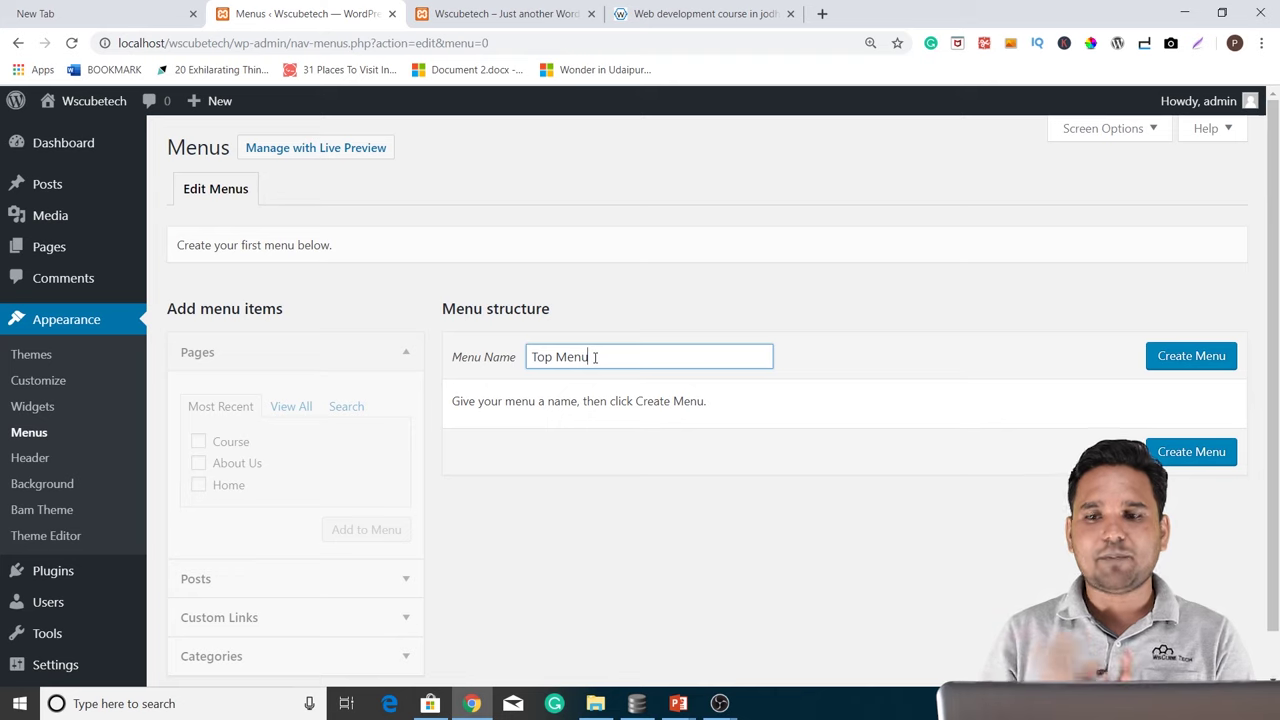
click(1165, 360)
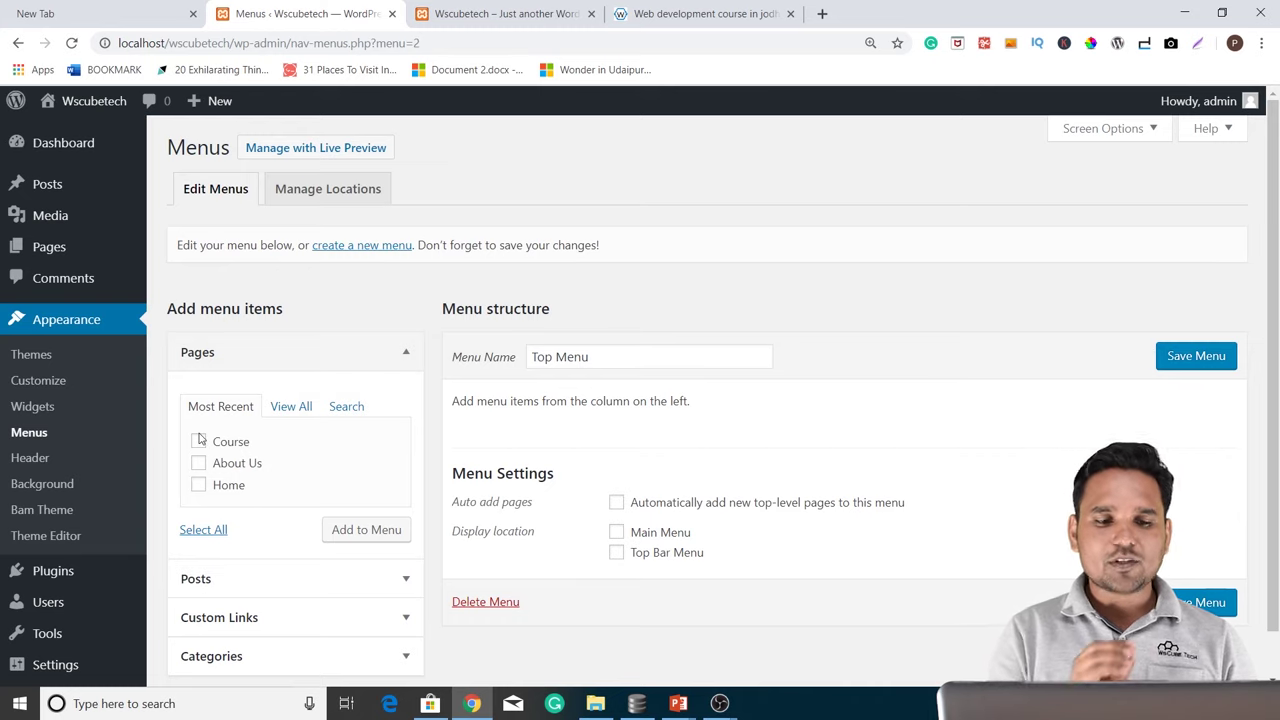
Step: Add the Home, About Us and Course pages to Top Menu one by one, in that order
click(199, 486)
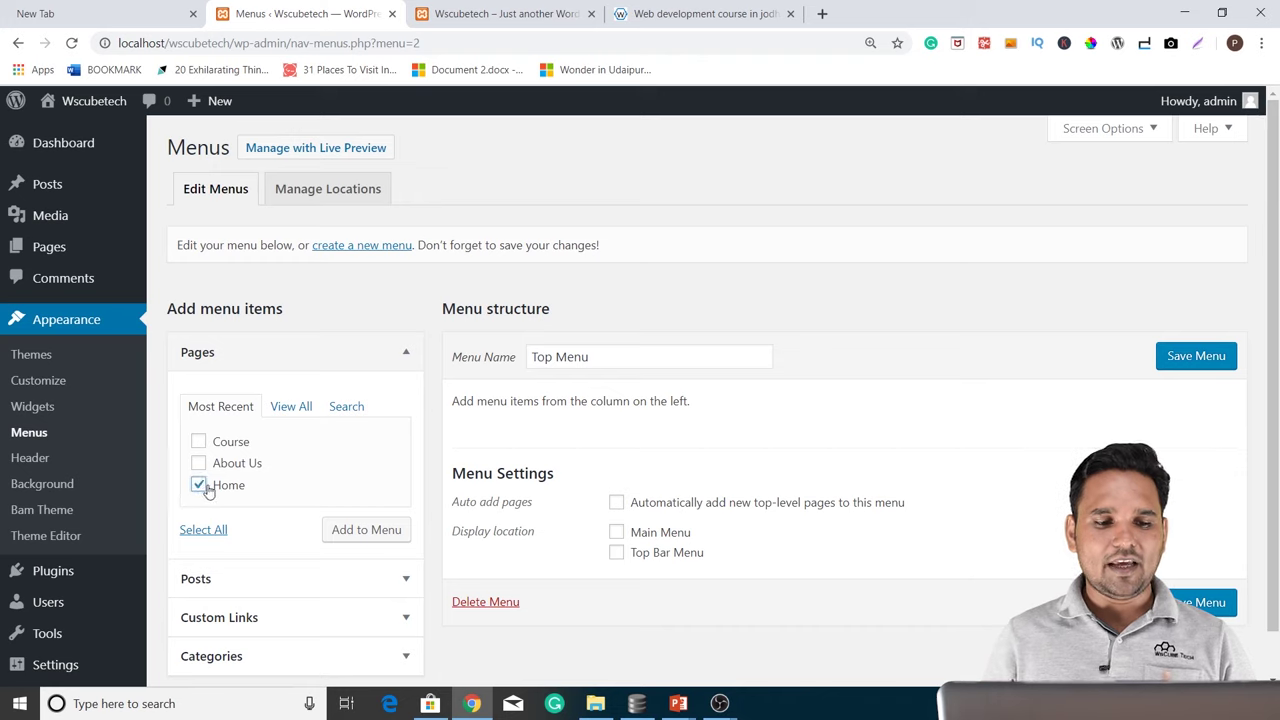
click(372, 529)
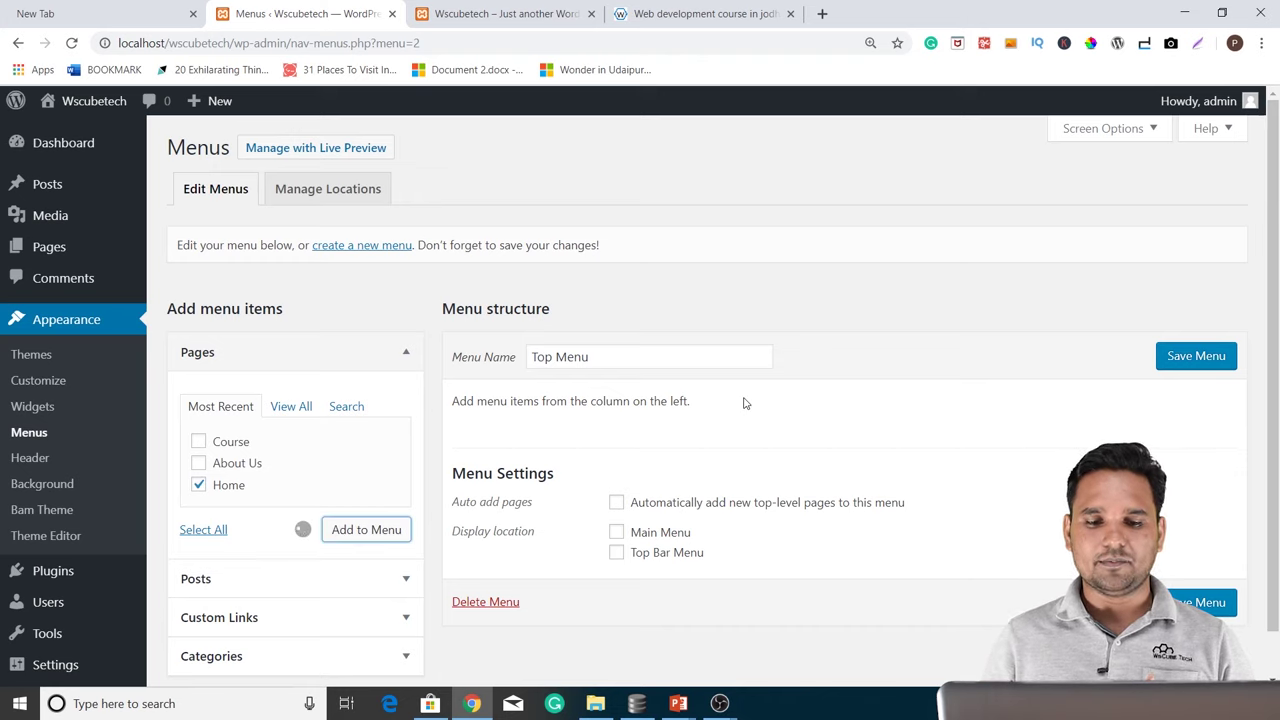
click(199, 463)
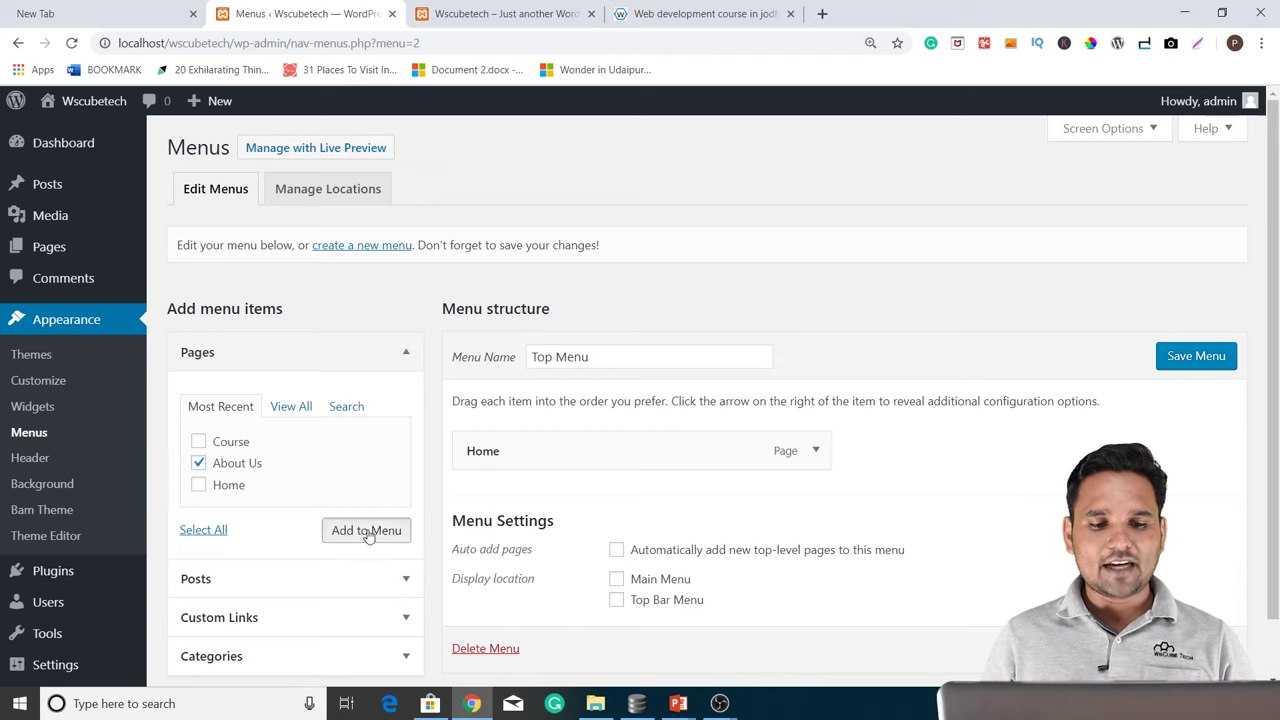
click(367, 531)
click(198, 441)
click(372, 530)
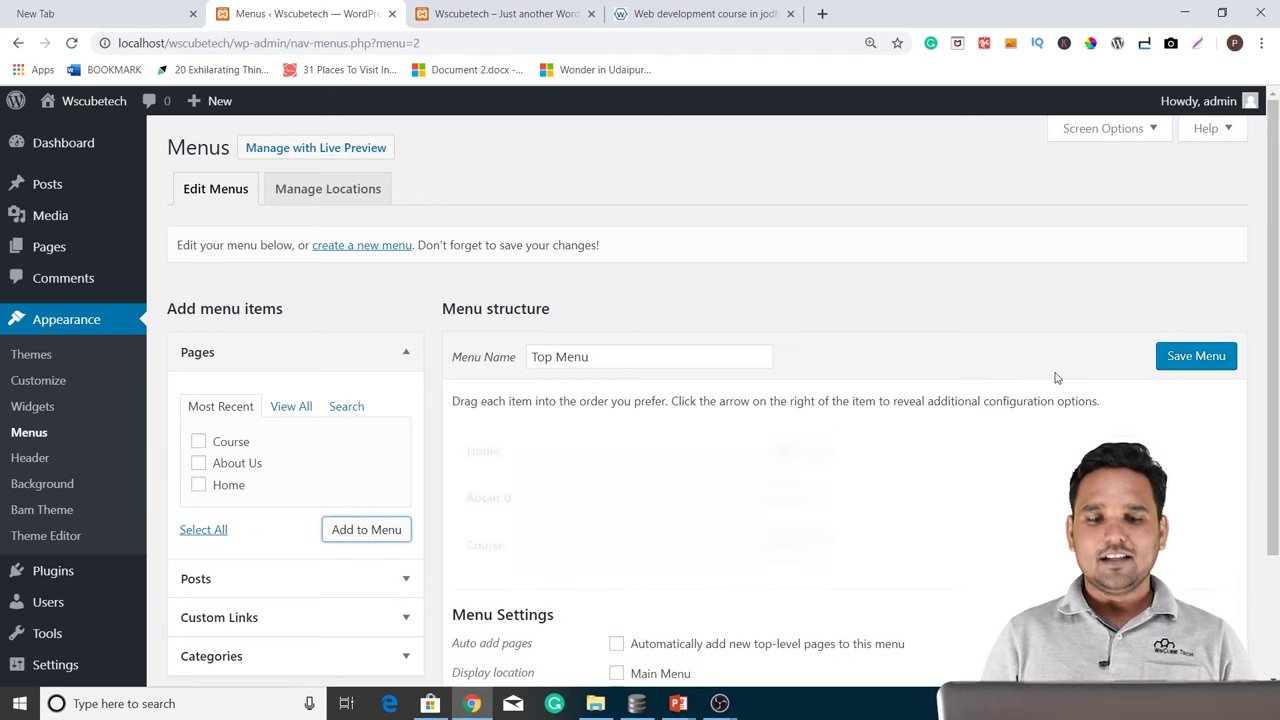
Step: Move Course above About Us in Top Menu, and look at the Course item's settings
scroll(1010, 390, down, 1)
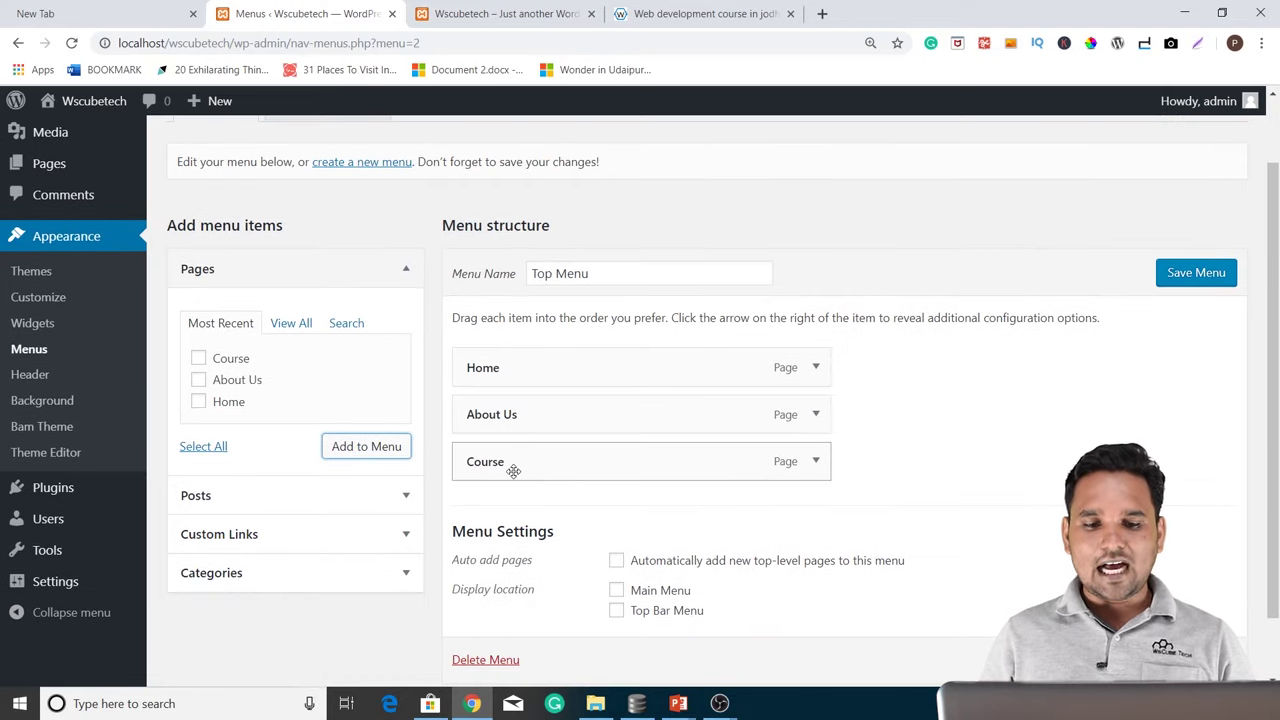
drag(514, 463, 513, 420)
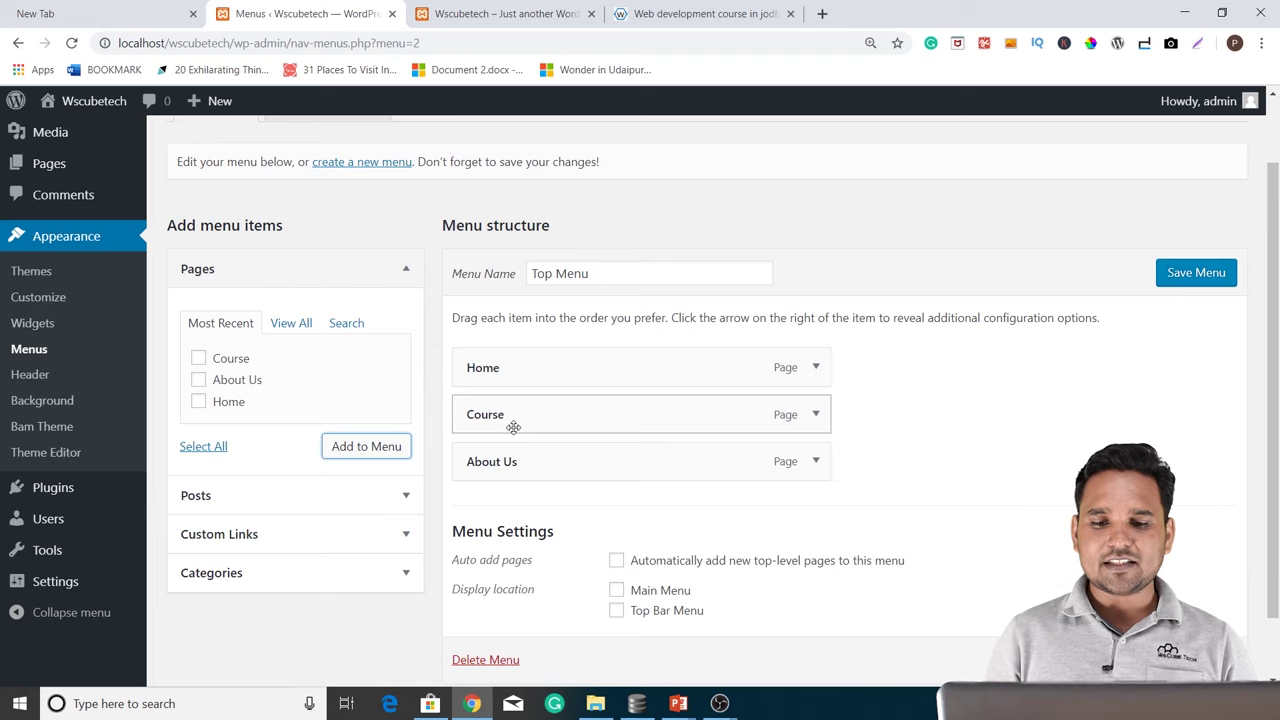
click(815, 414)
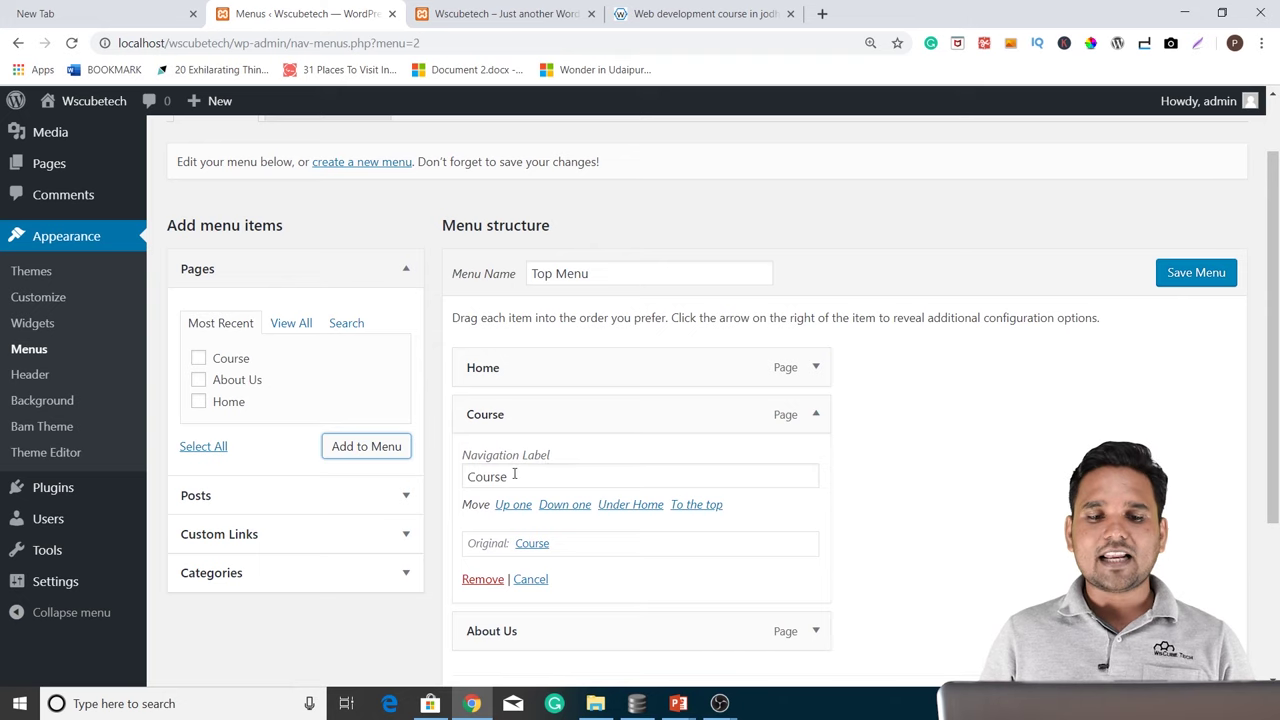
click(816, 414)
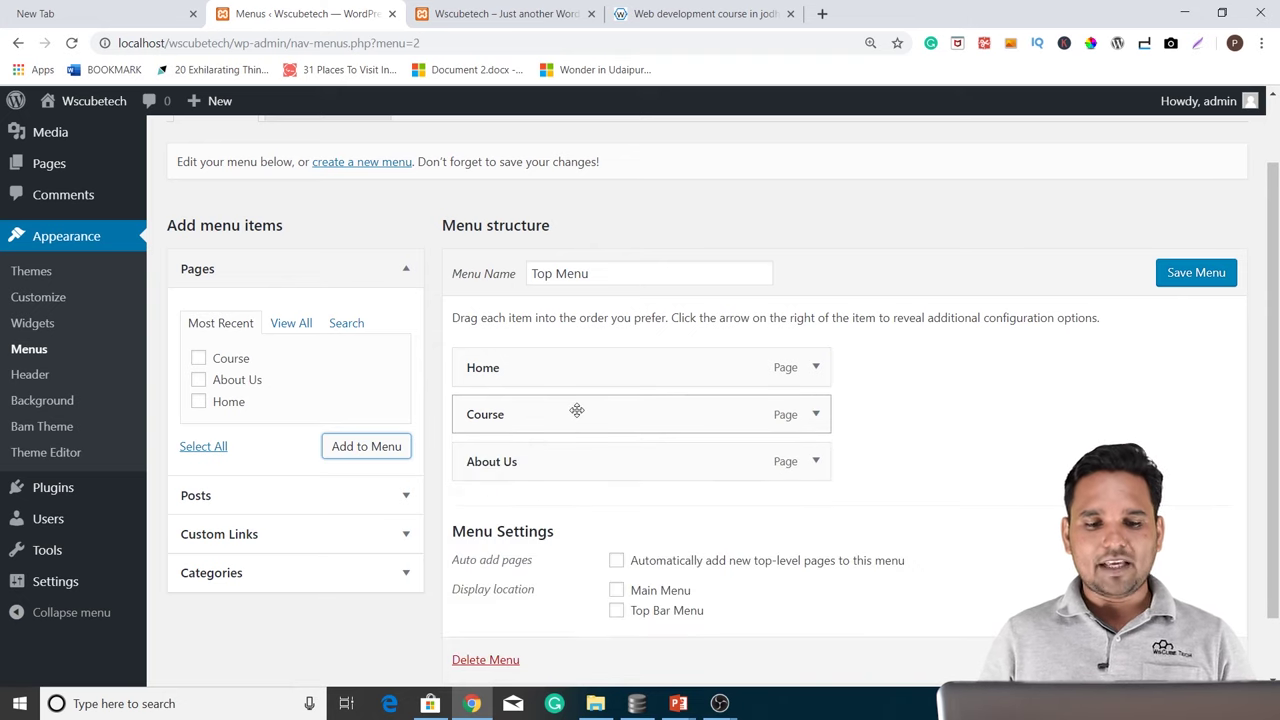
mouse_move(511, 457)
mouse_down()
mouse_move(514, 417)
mouse_move(522, 452)
mouse_move(486, 451)
mouse_move(506, 457)
mouse_up()
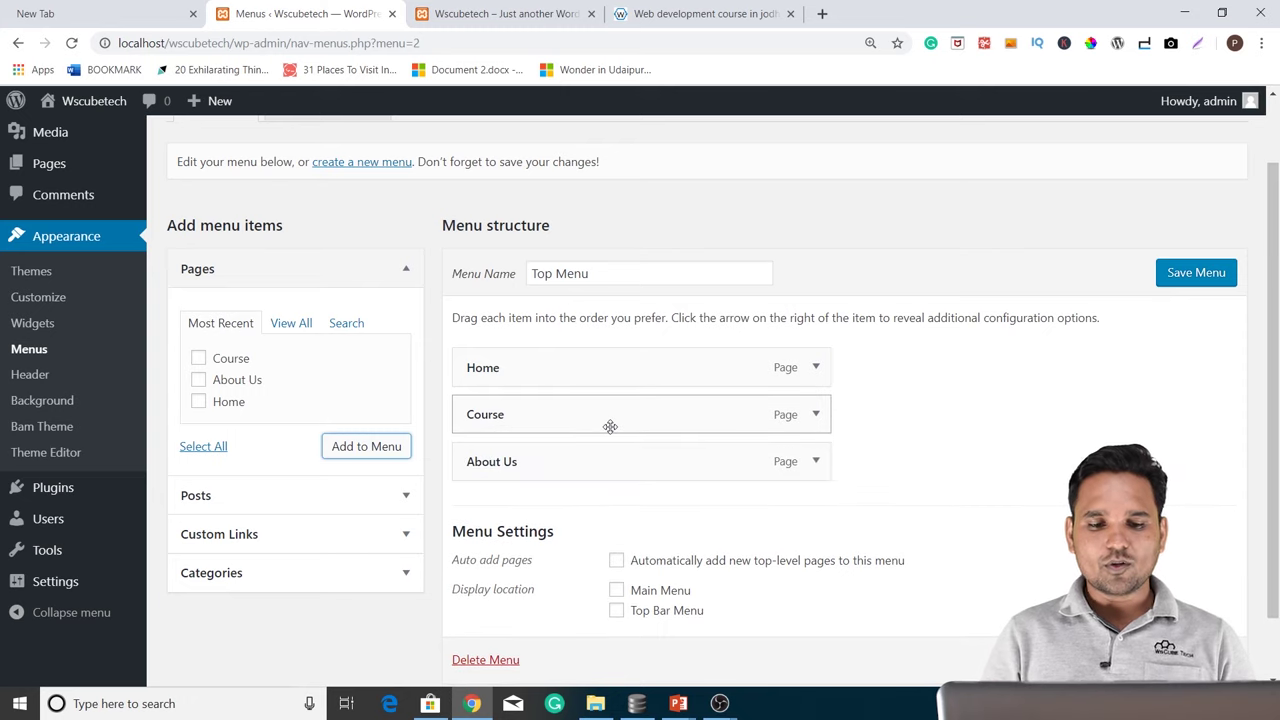
Step: Assign Top Menu to both the Main Menu and Top Bar Menu display locations and save the menu
scroll(520, 460, down, 1)
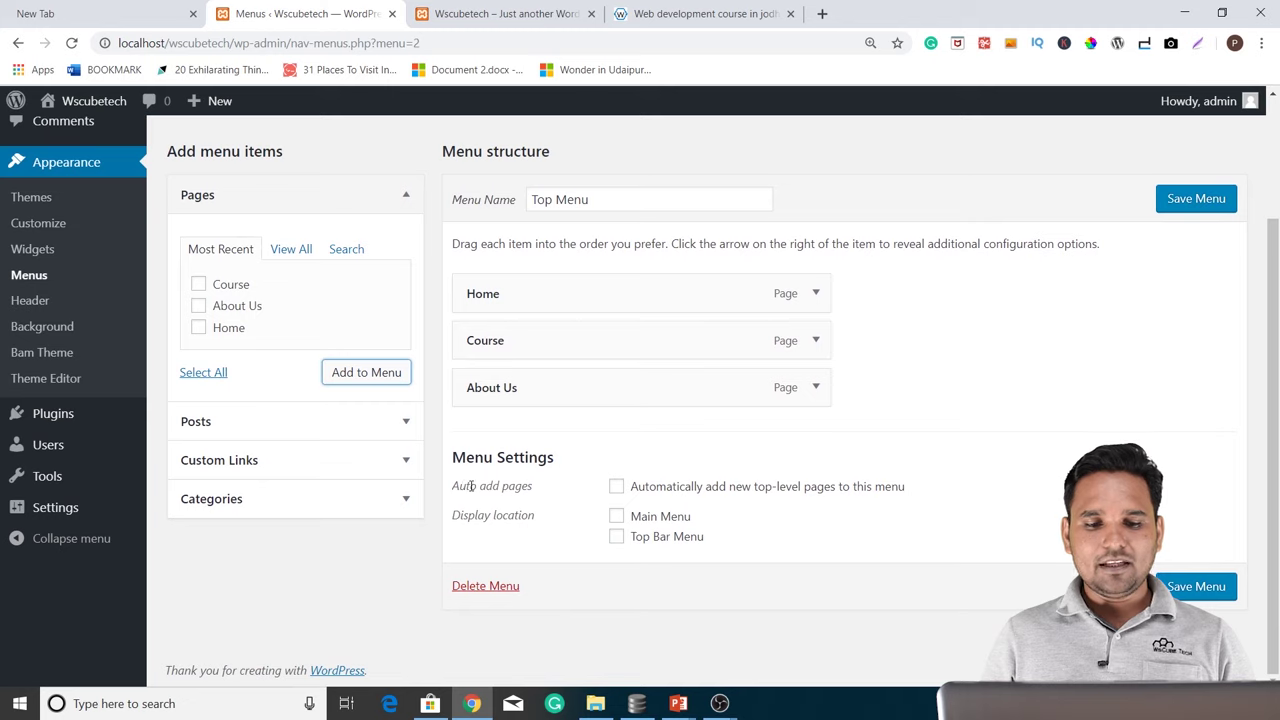
drag(453, 484, 574, 490)
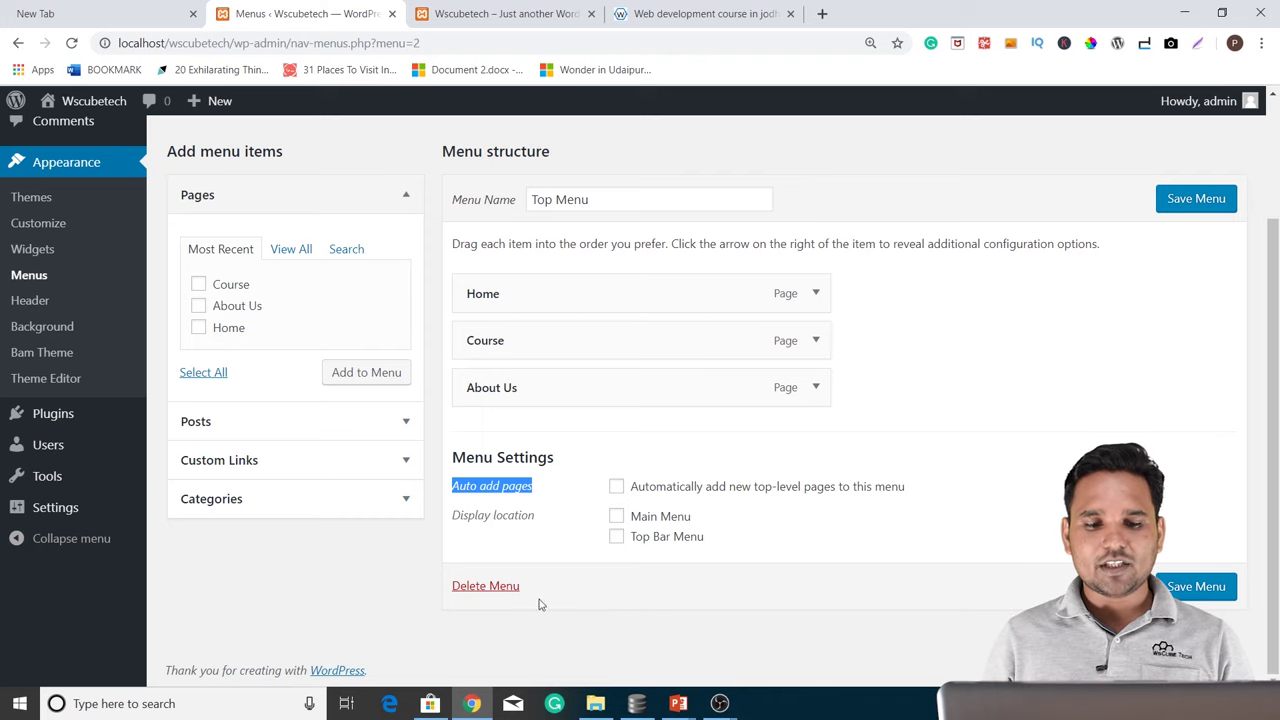
drag(454, 514, 558, 528)
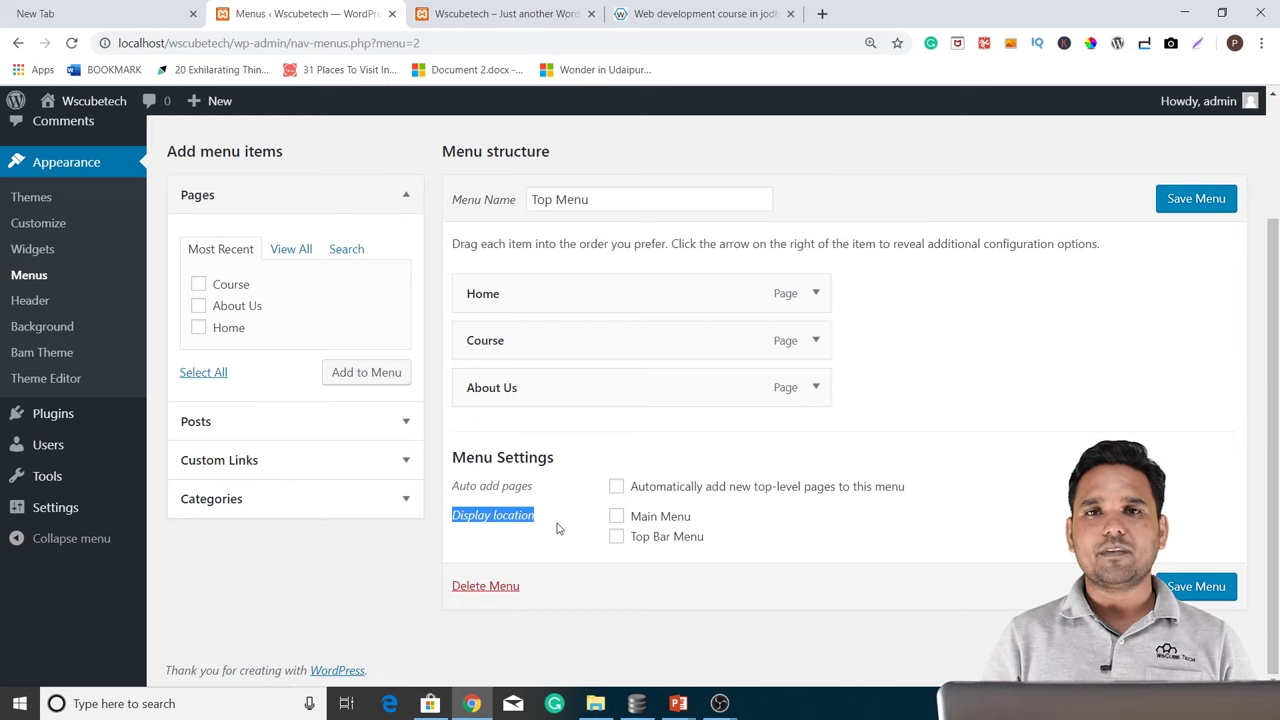
click(617, 516)
click(618, 539)
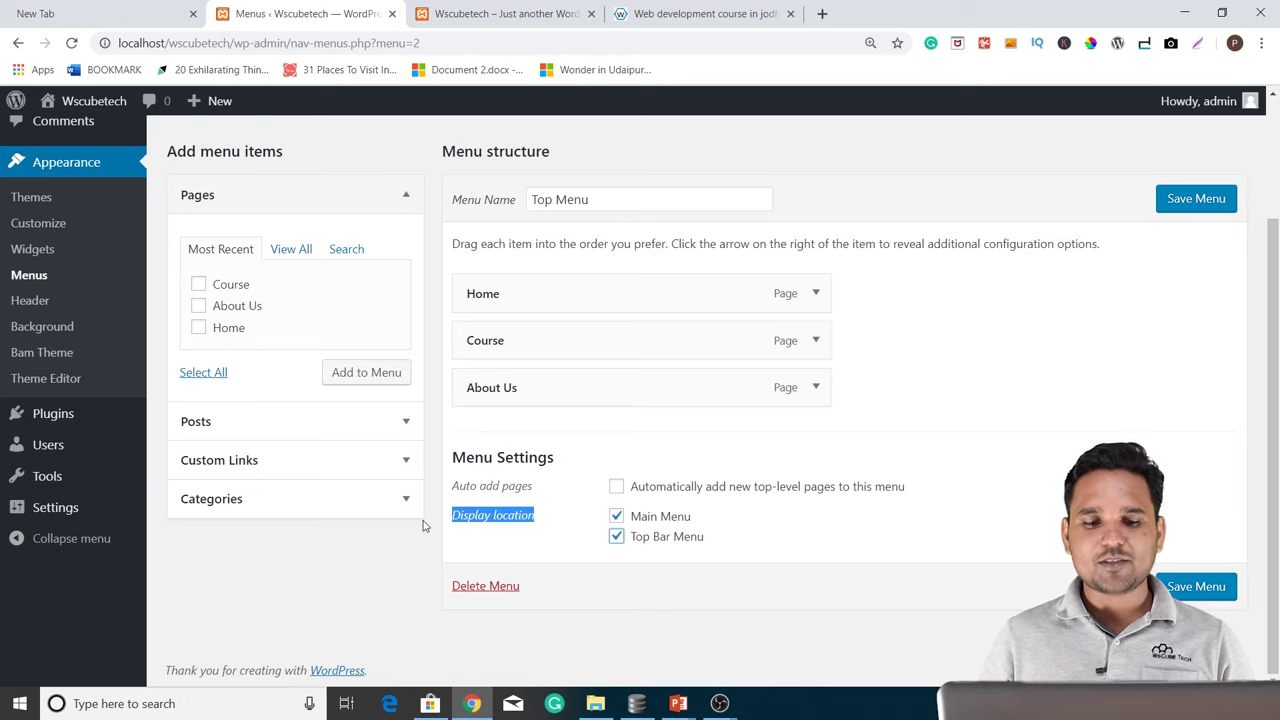
click(1175, 587)
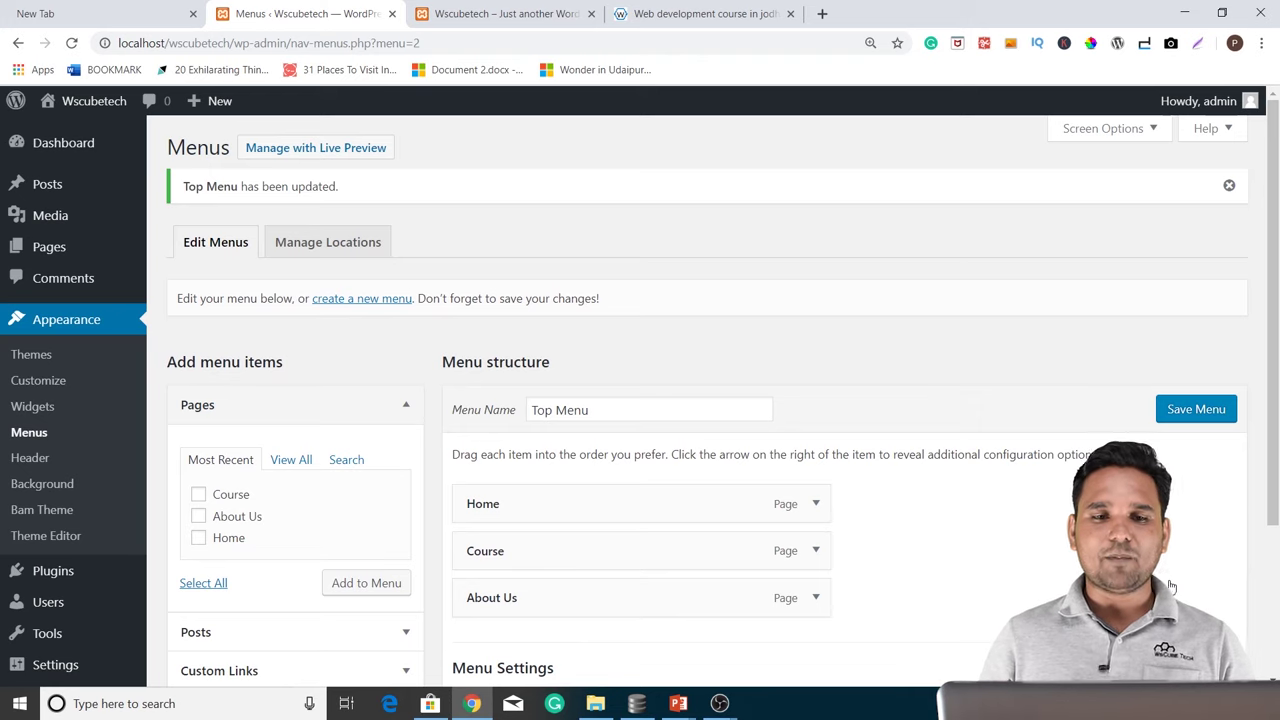
Step: Reload the local site and check the menu items in the top bar and the main navigation
click(470, 13)
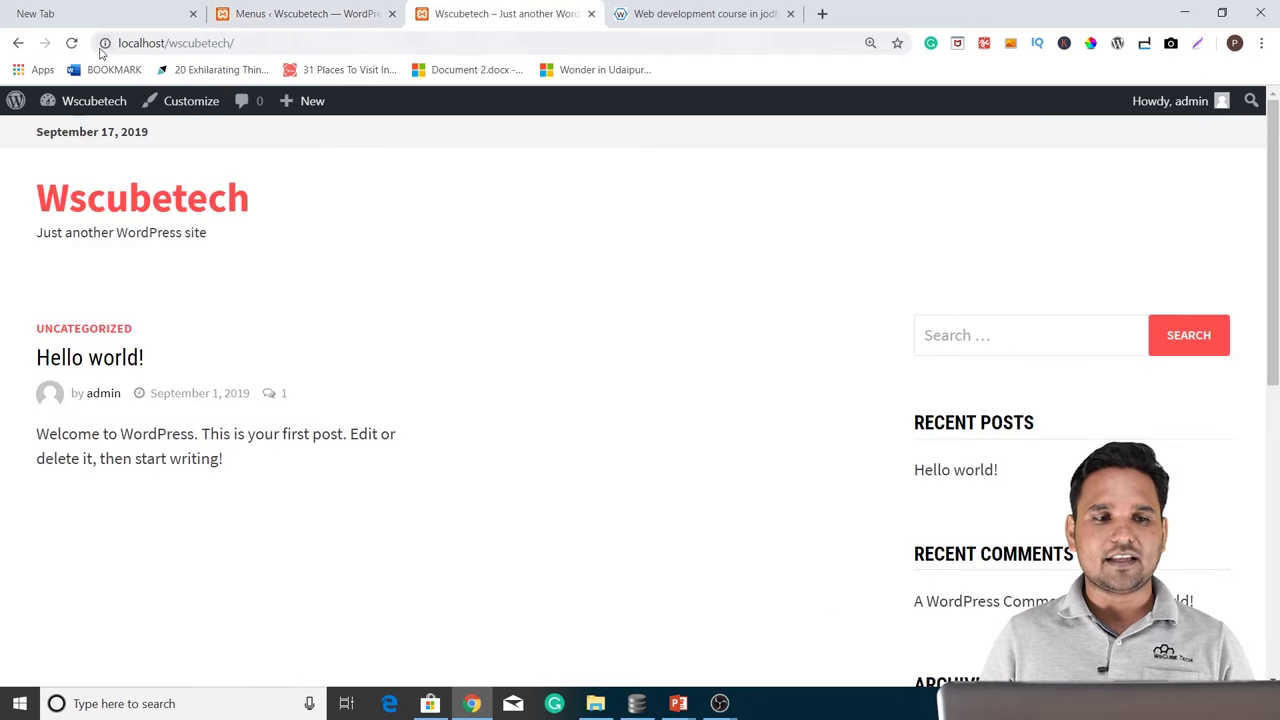
click(71, 43)
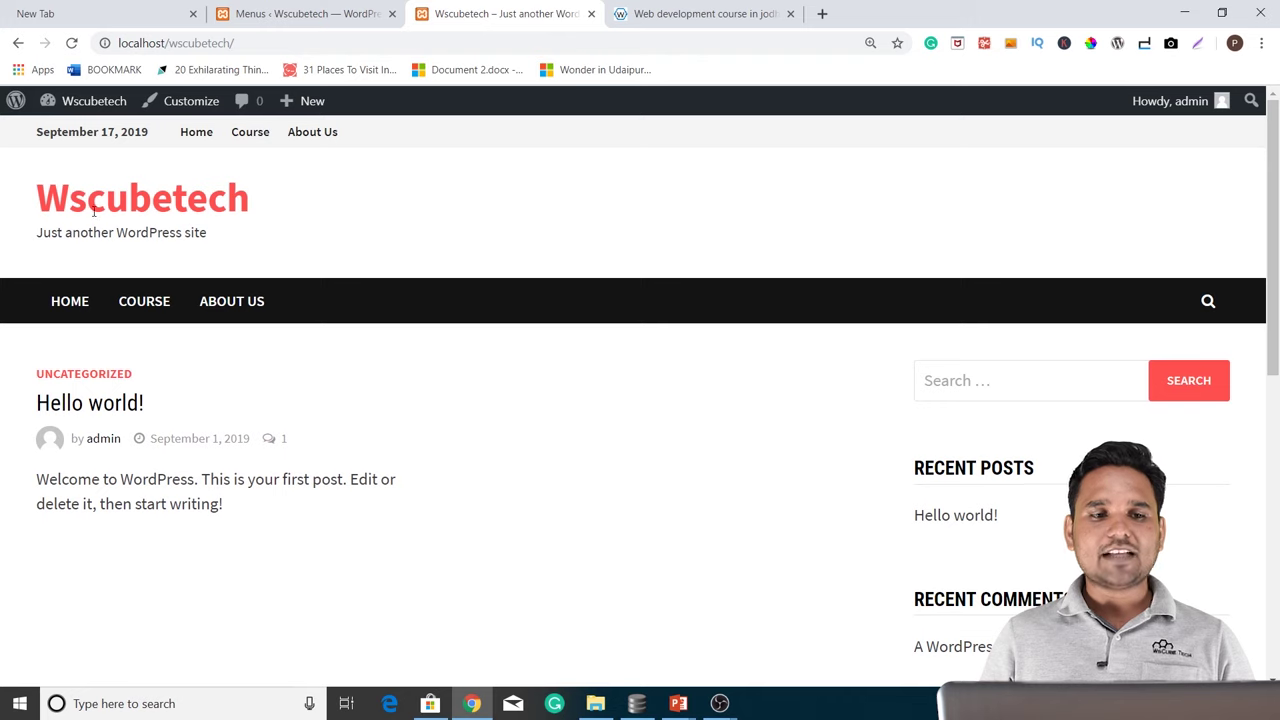
drag(49, 131, 489, 125)
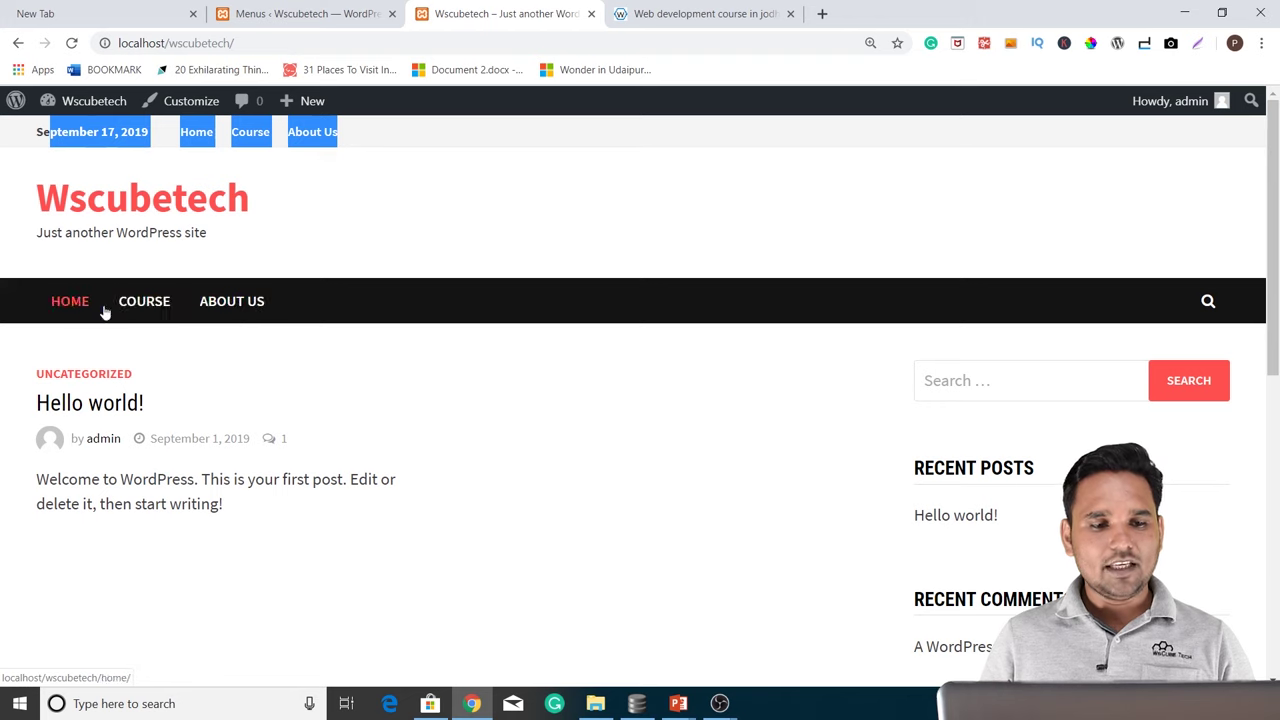
Step: Place About Us above Course in Top Menu, save the menu and reload the local site to check the order
click(275, 13)
drag(520, 589, 548, 548)
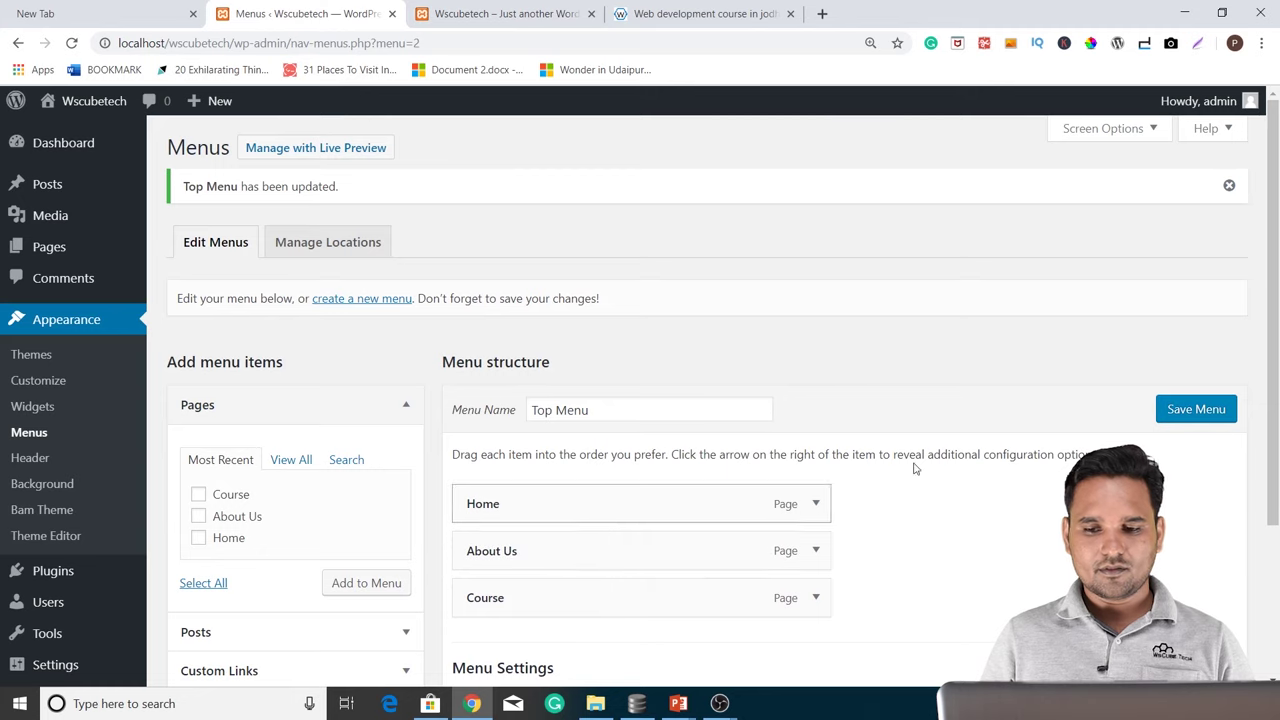
click(1196, 409)
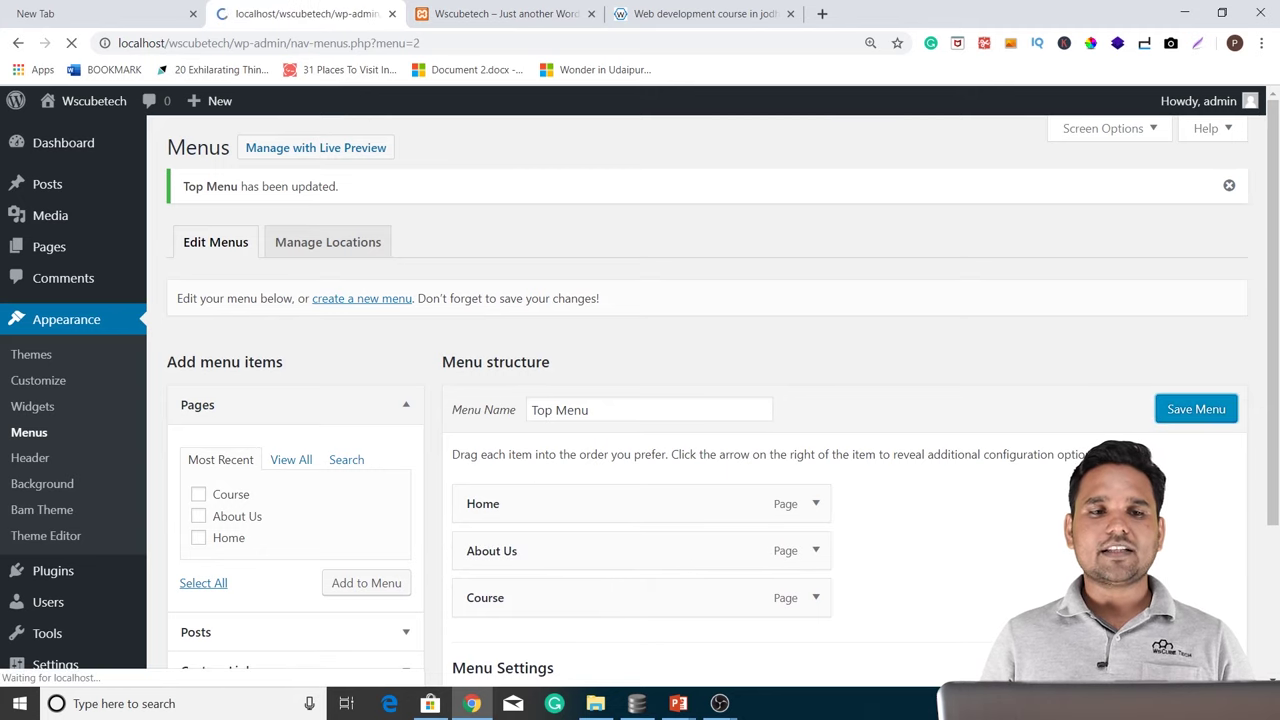
click(500, 13)
click(71, 43)
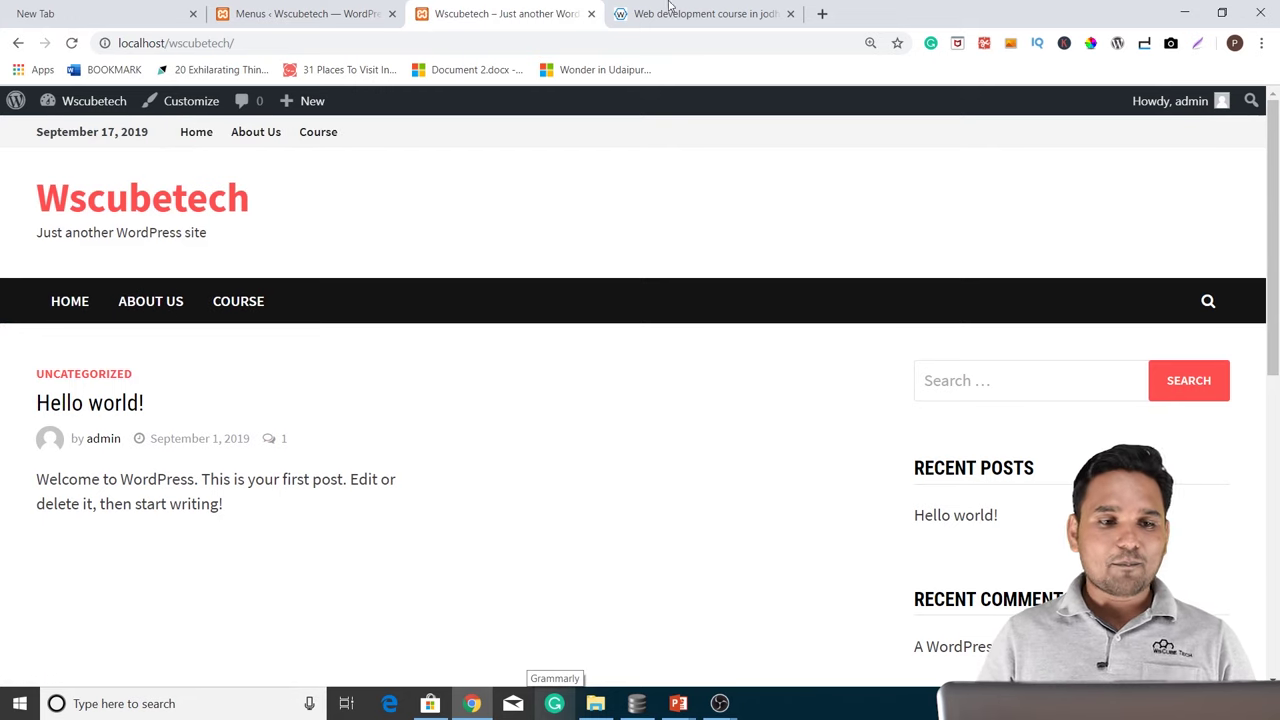
Step: Remove Top Menu from the Top Bar Menu location, keeping only Main Menu, and save the menu
click(250, 8)
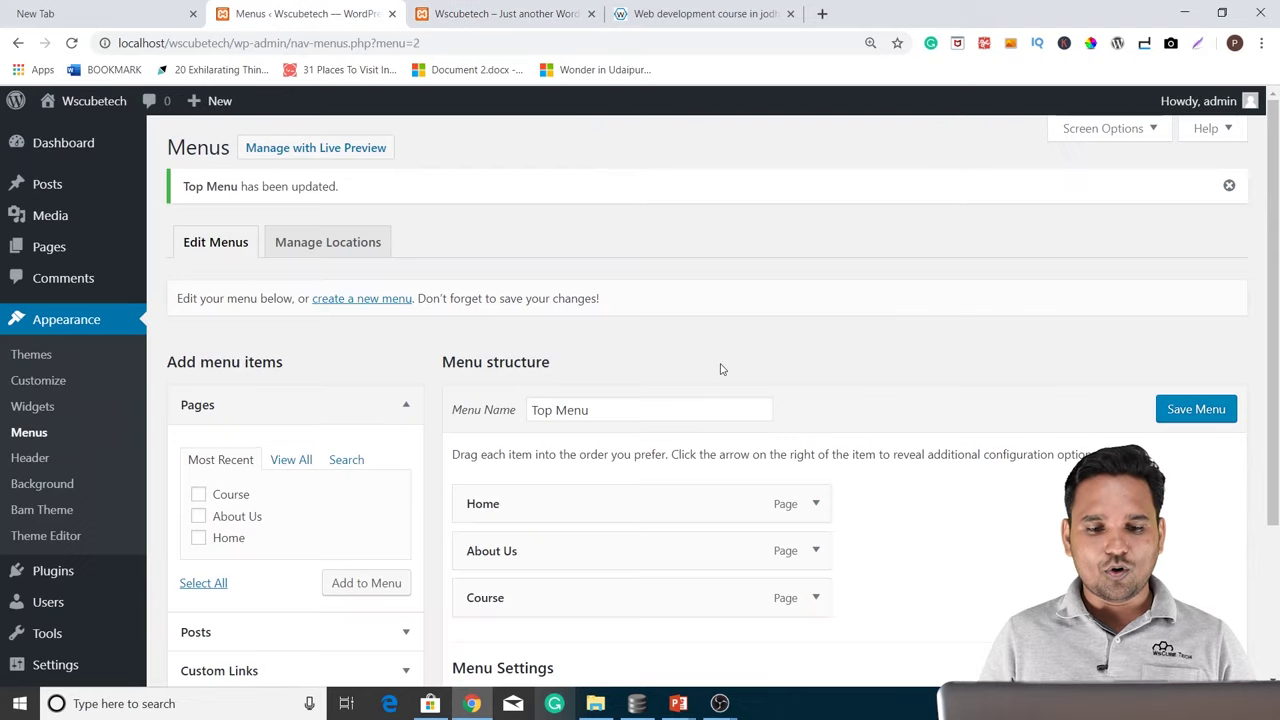
scroll(617, 523, down, 3)
click(616, 537)
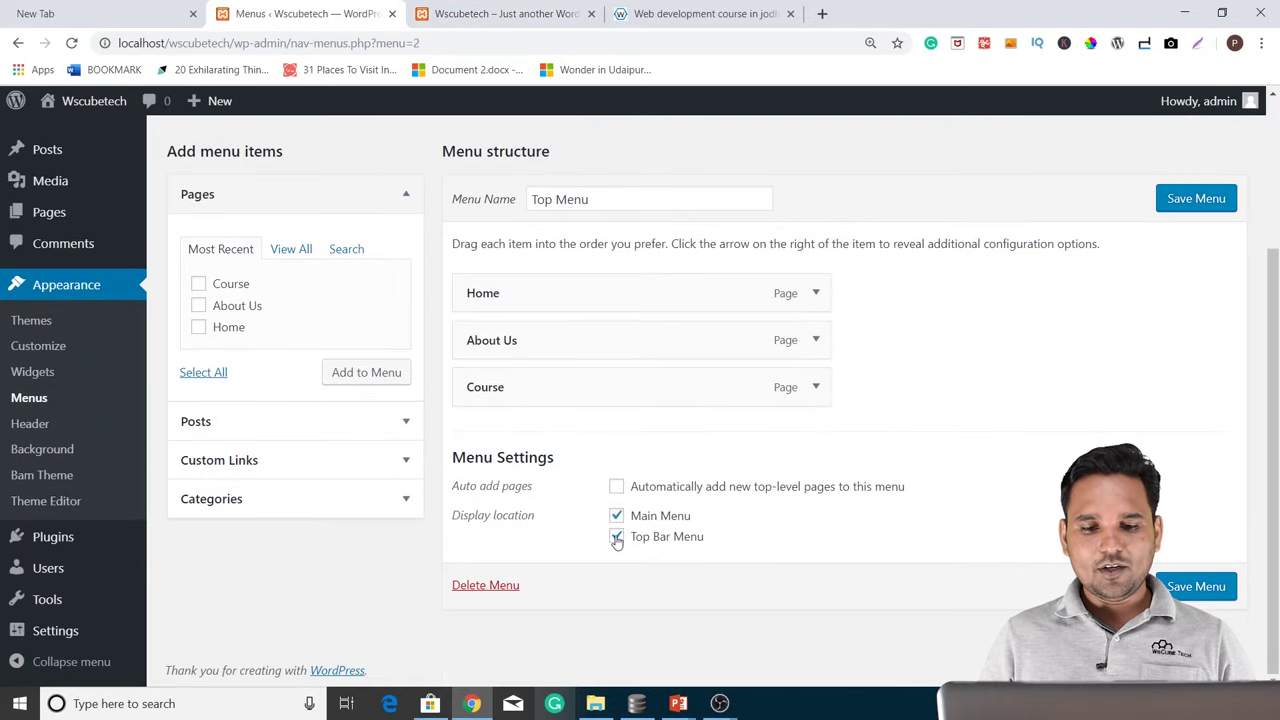
click(616, 537)
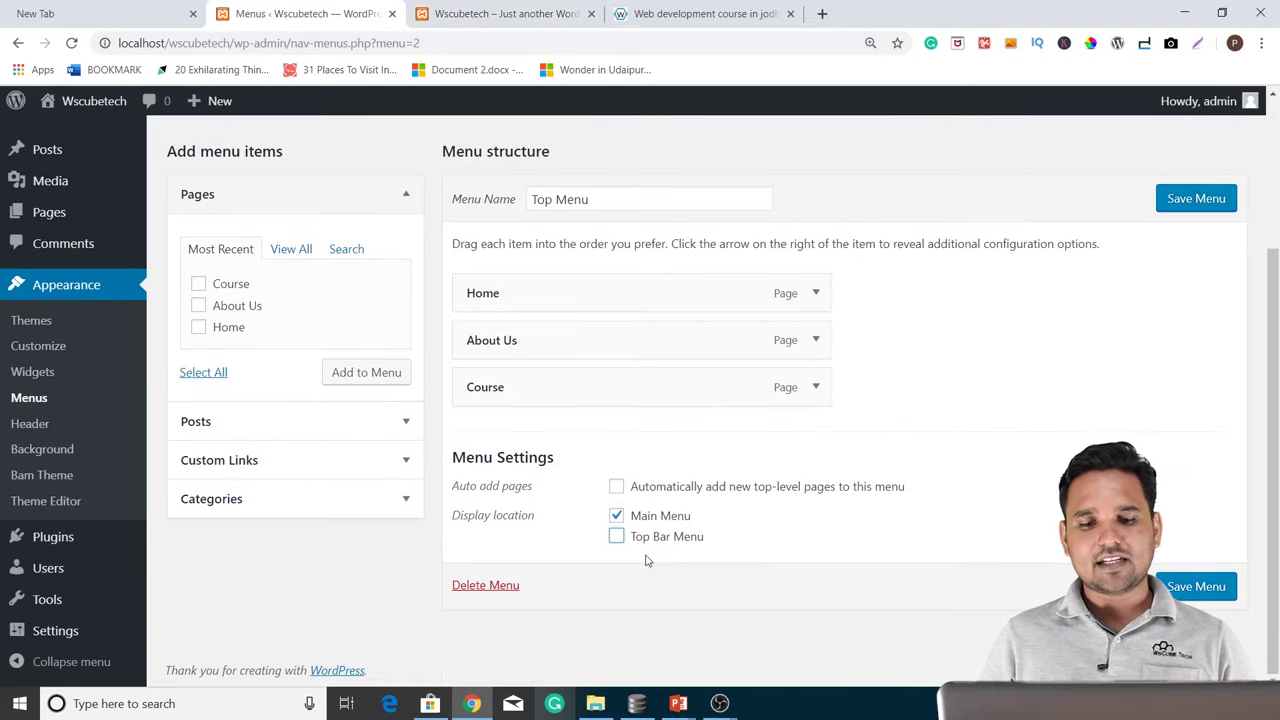
click(1197, 586)
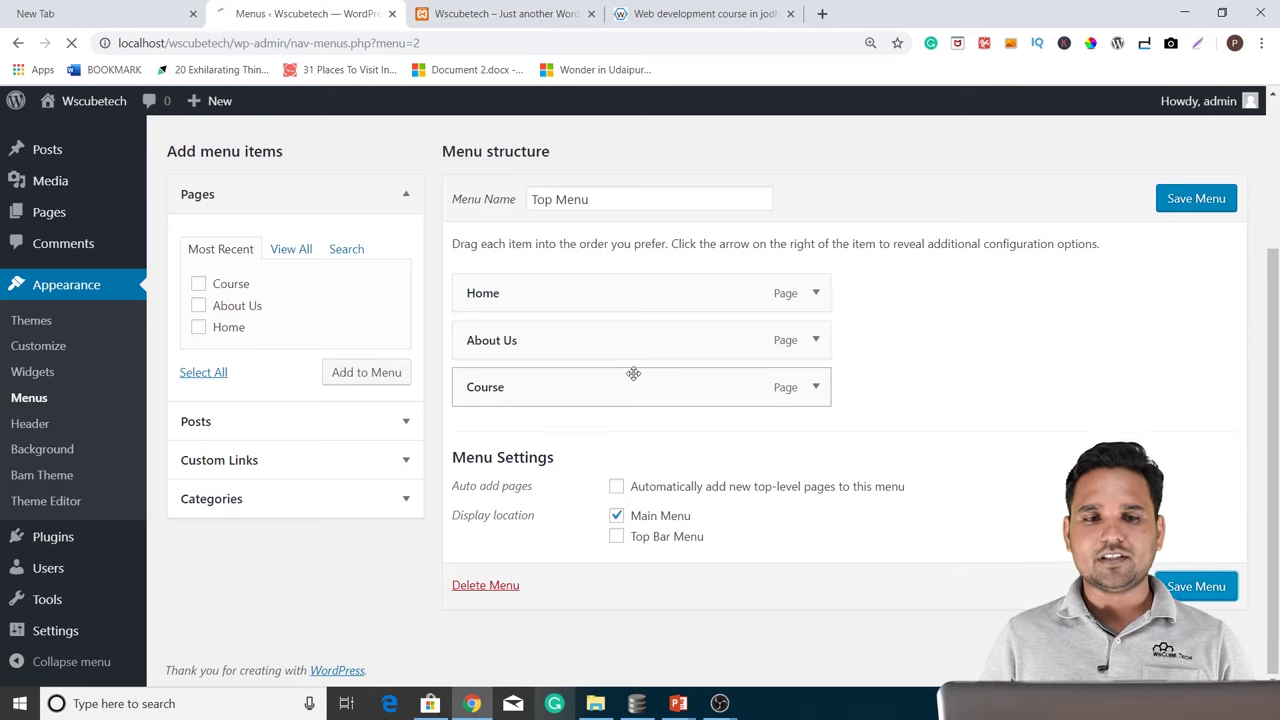
Step: Reload the local site to check its header, and open the Home page from the main navigation
click(507, 14)
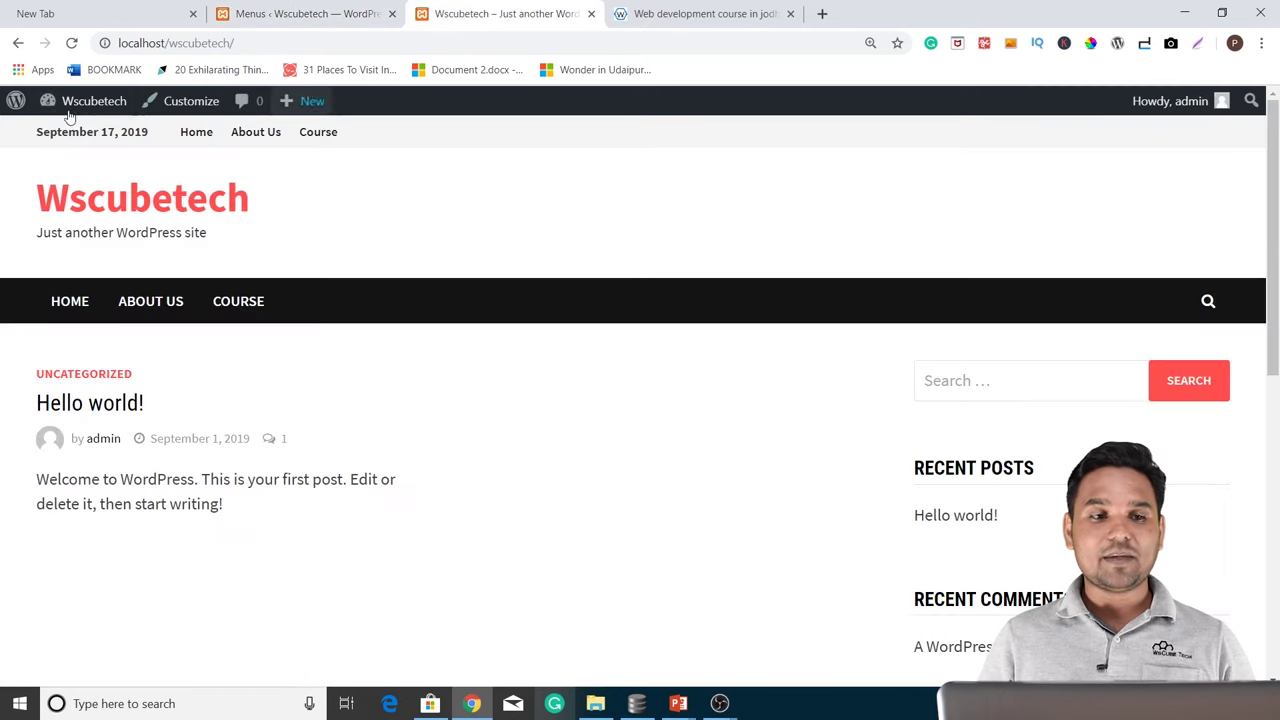
click(71, 43)
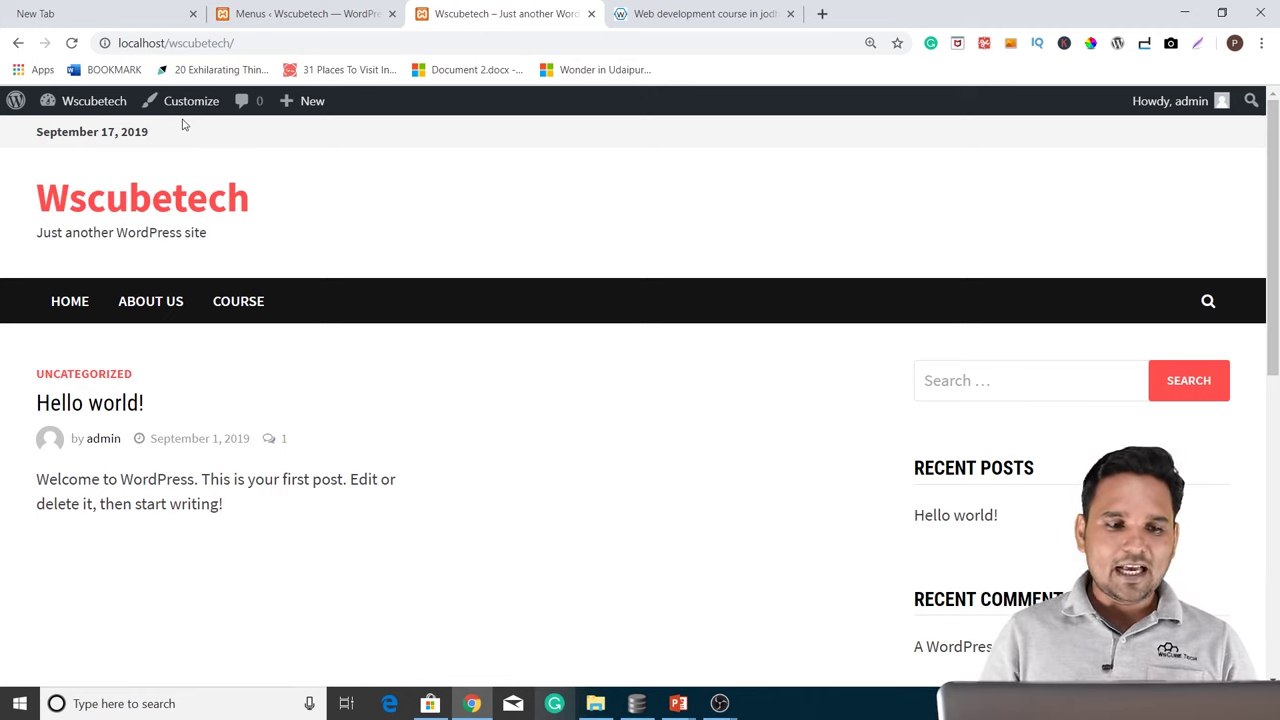
click(66, 306)
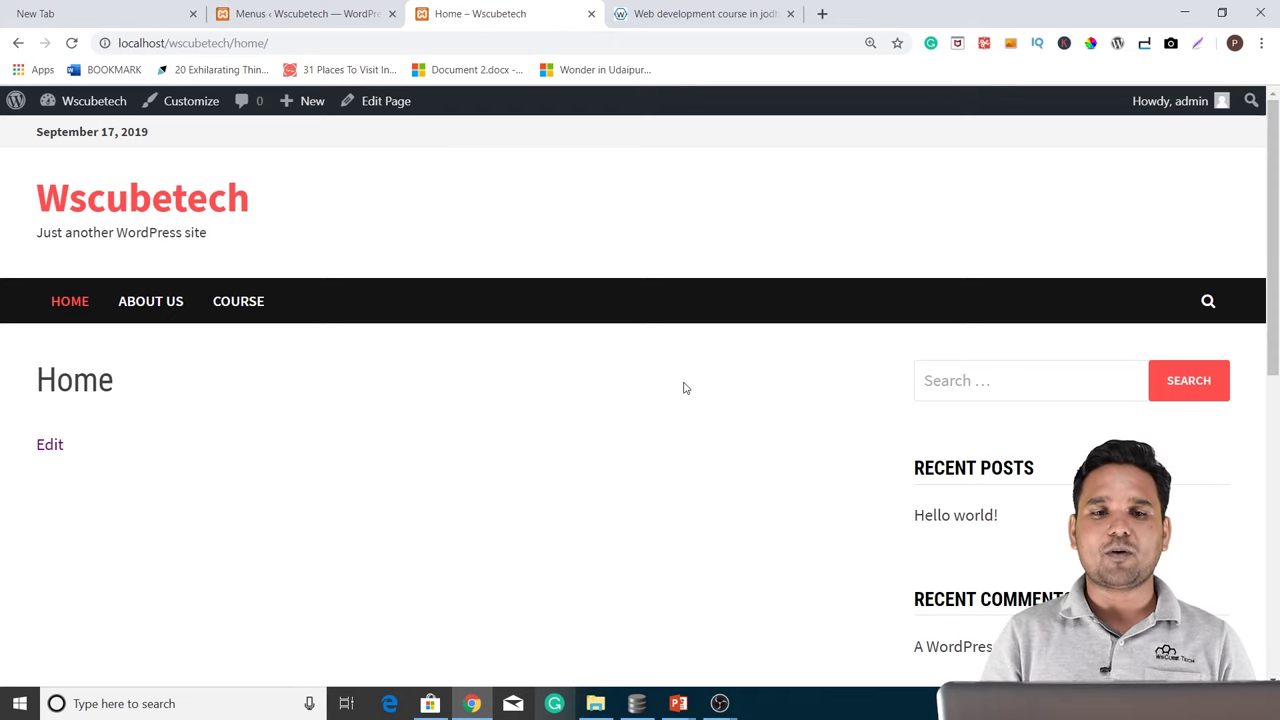
Step: Go back to the admin area, open the Home page for editing and start a paragraph block below its title
click(306, 13)
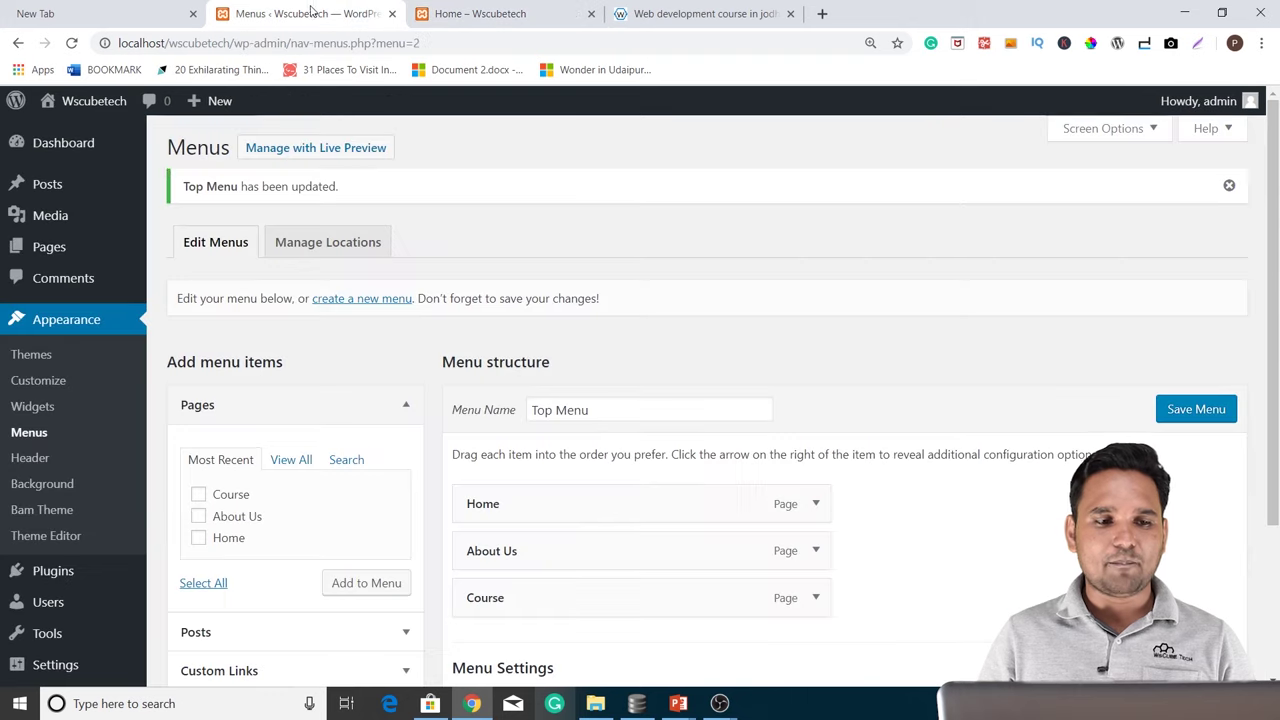
mouse_move(86, 248)
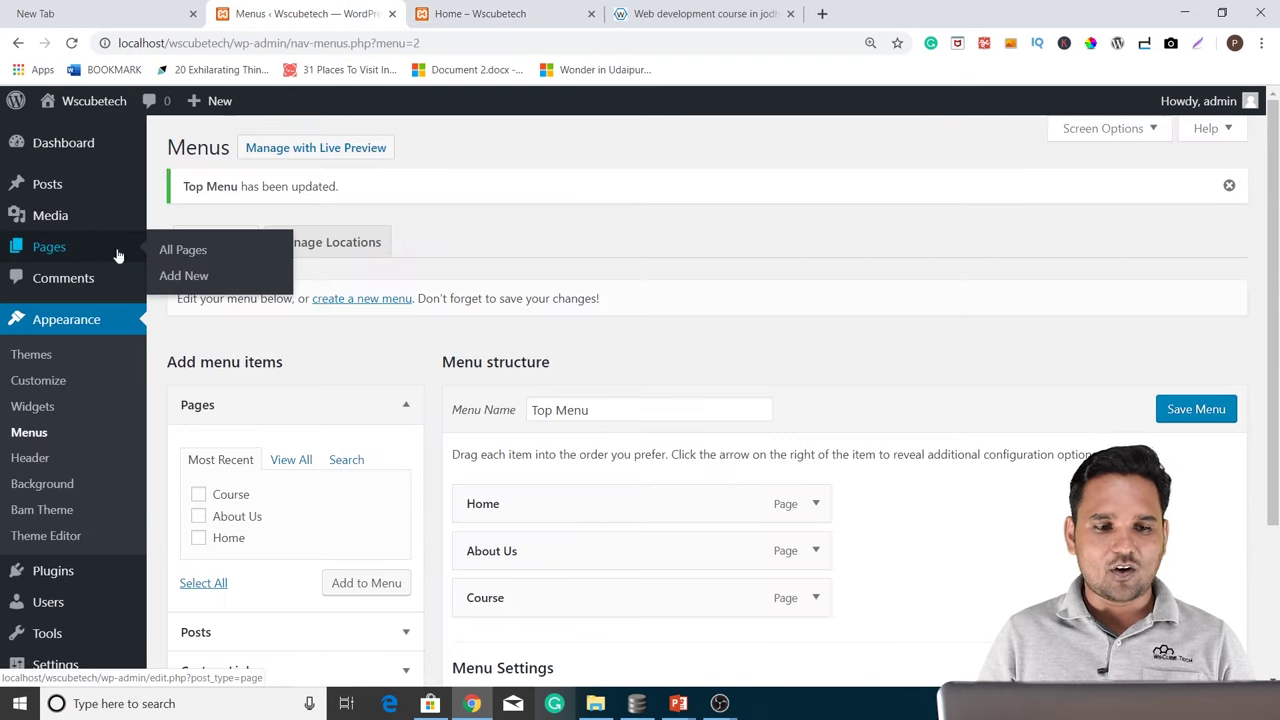
click(185, 254)
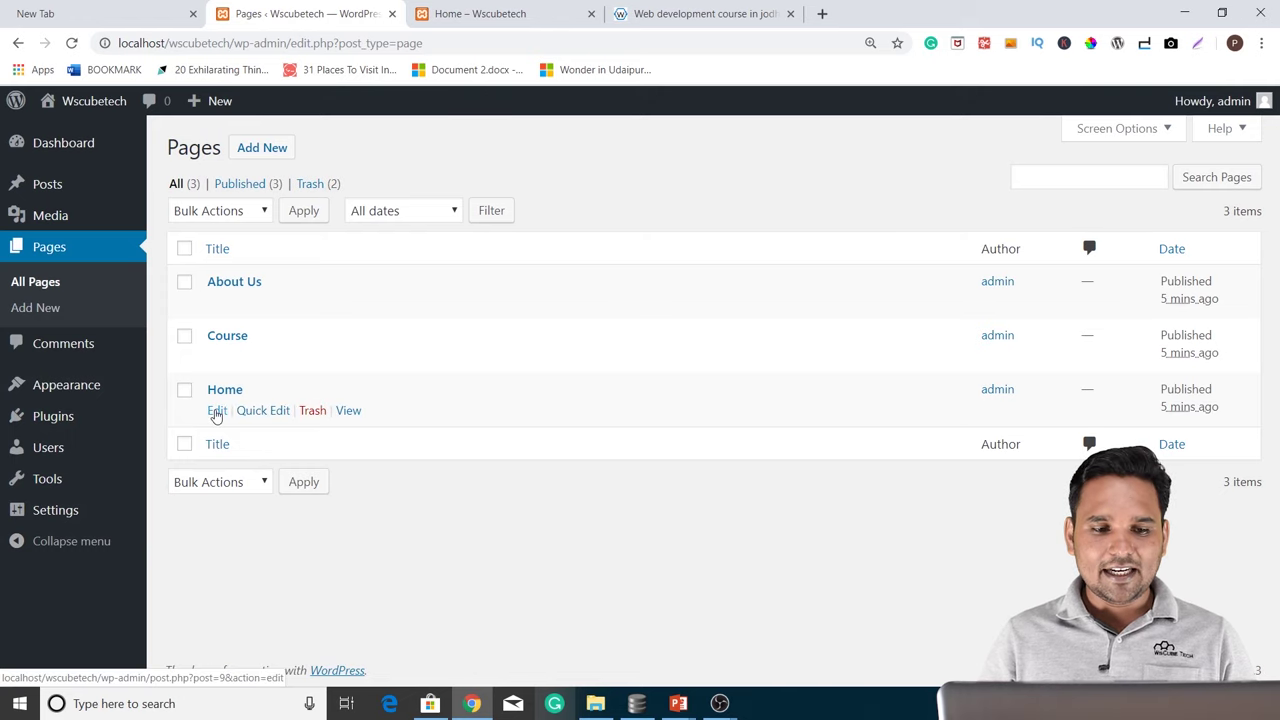
click(217, 410)
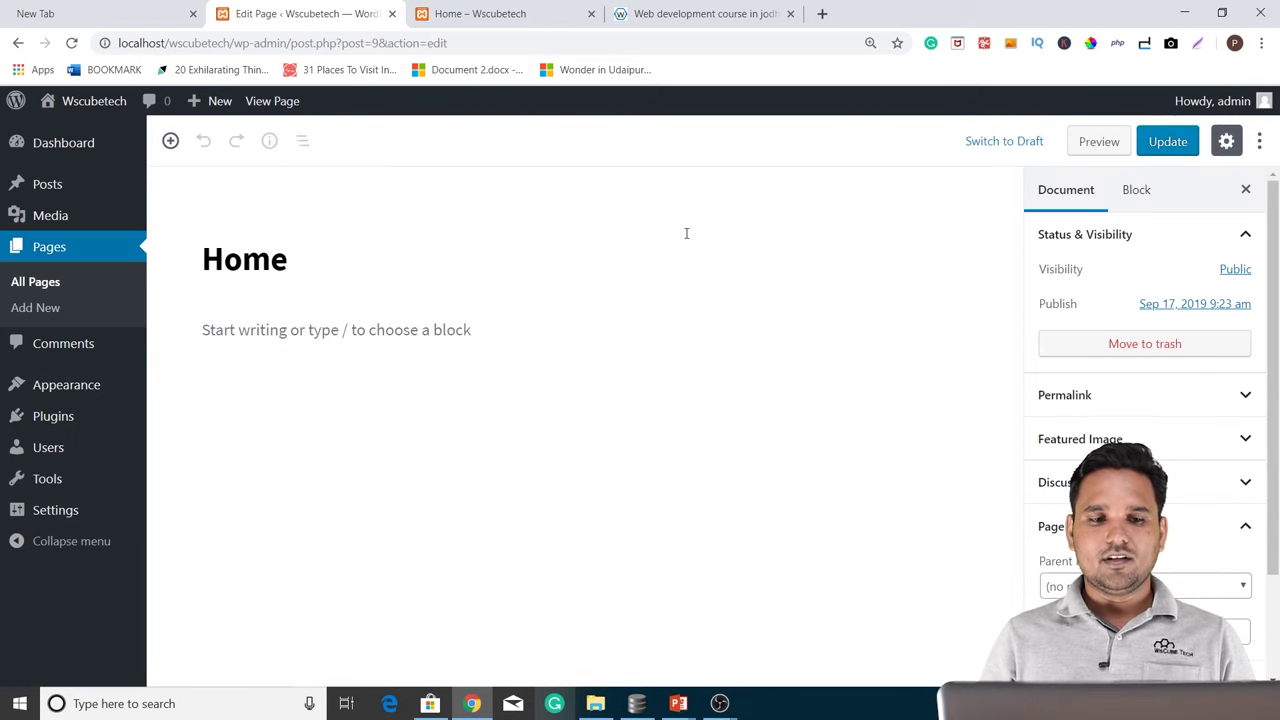
click(360, 324)
click(365, 319)
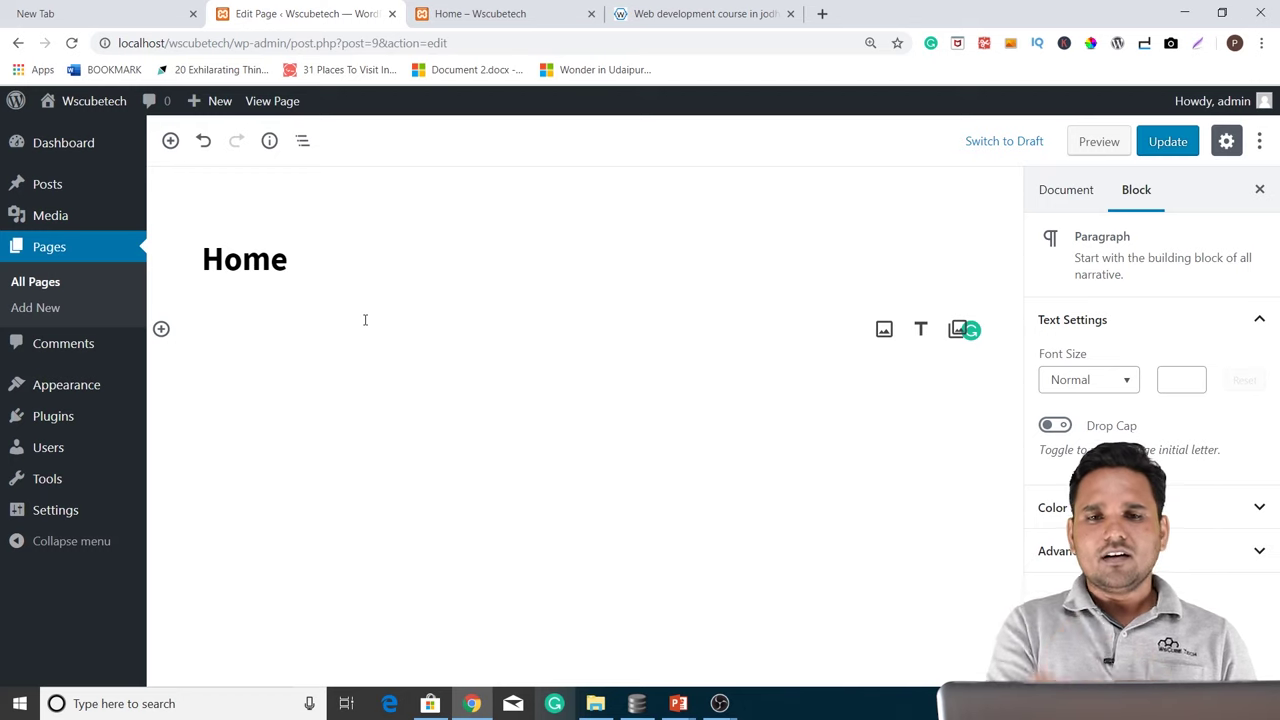
Step: Copy the "WsCube Tech Understands Your Business" heading and introduction from wscubetech.com and paste them into the Home page's body
click(700, 14)
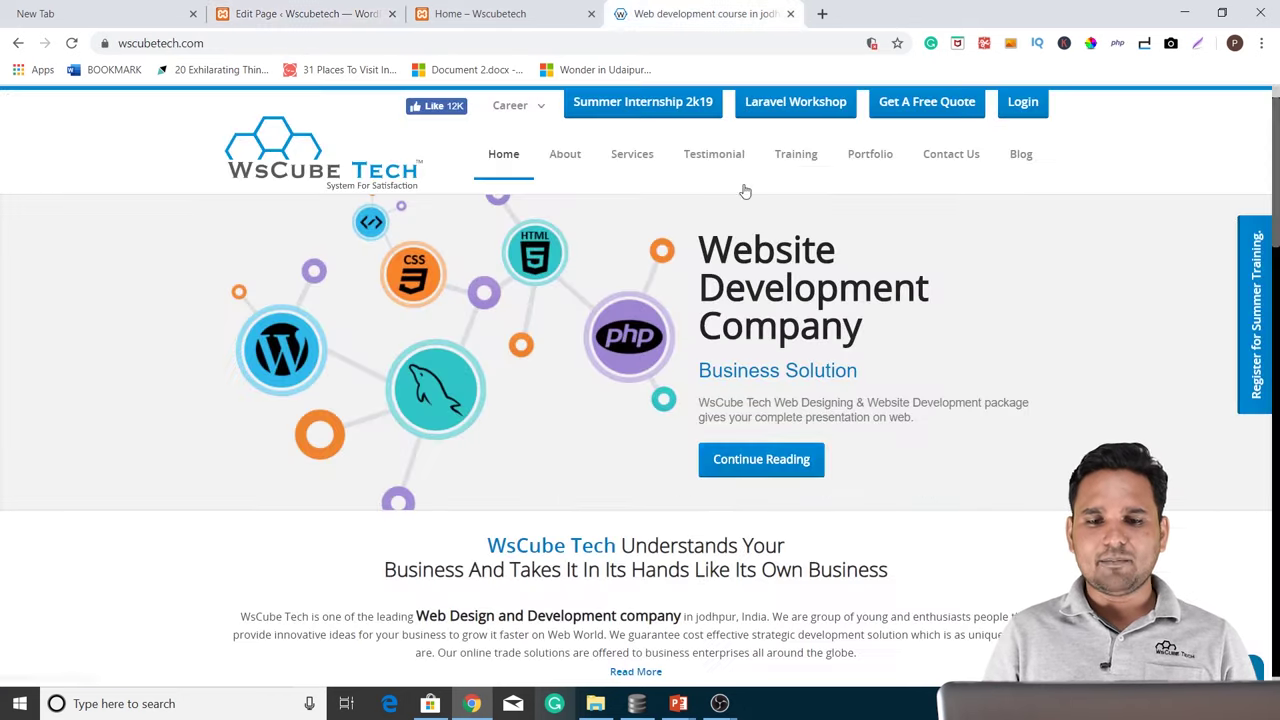
scroll(673, 498, down, 2)
drag(478, 378, 934, 486)
key(ctrl+c)
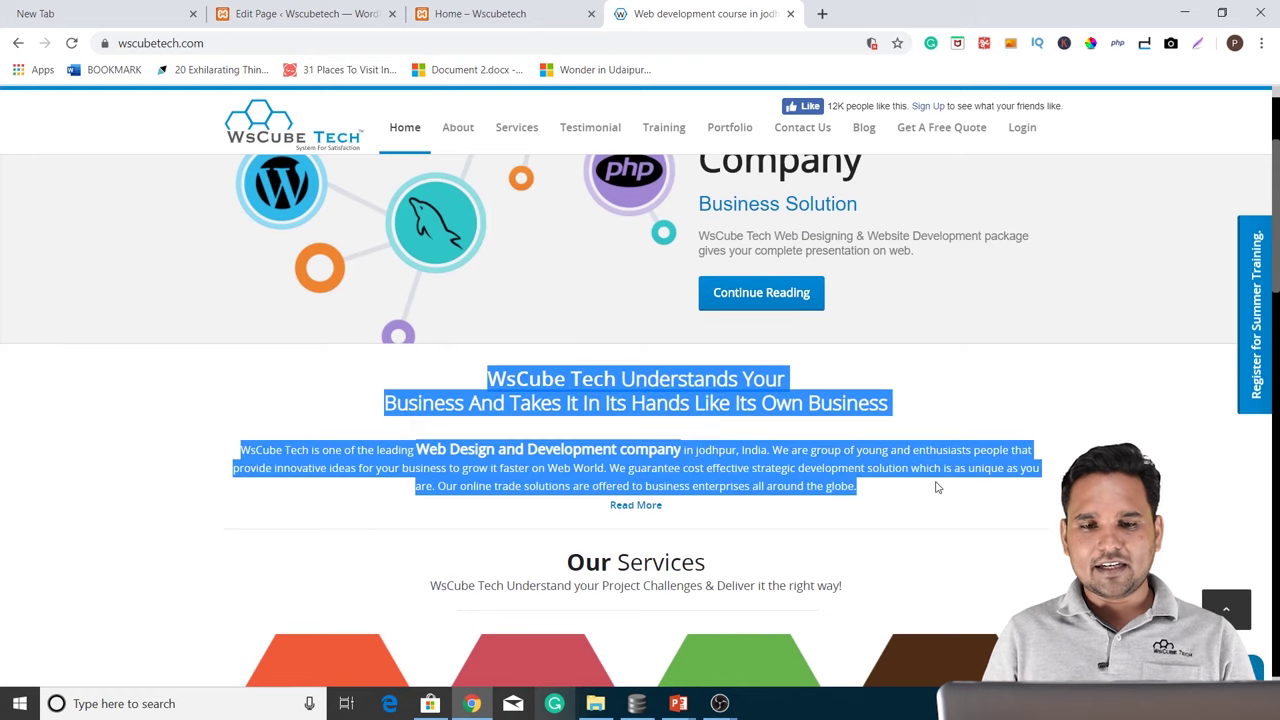
click(480, 13)
click(300, 14)
key(ctrl+v)
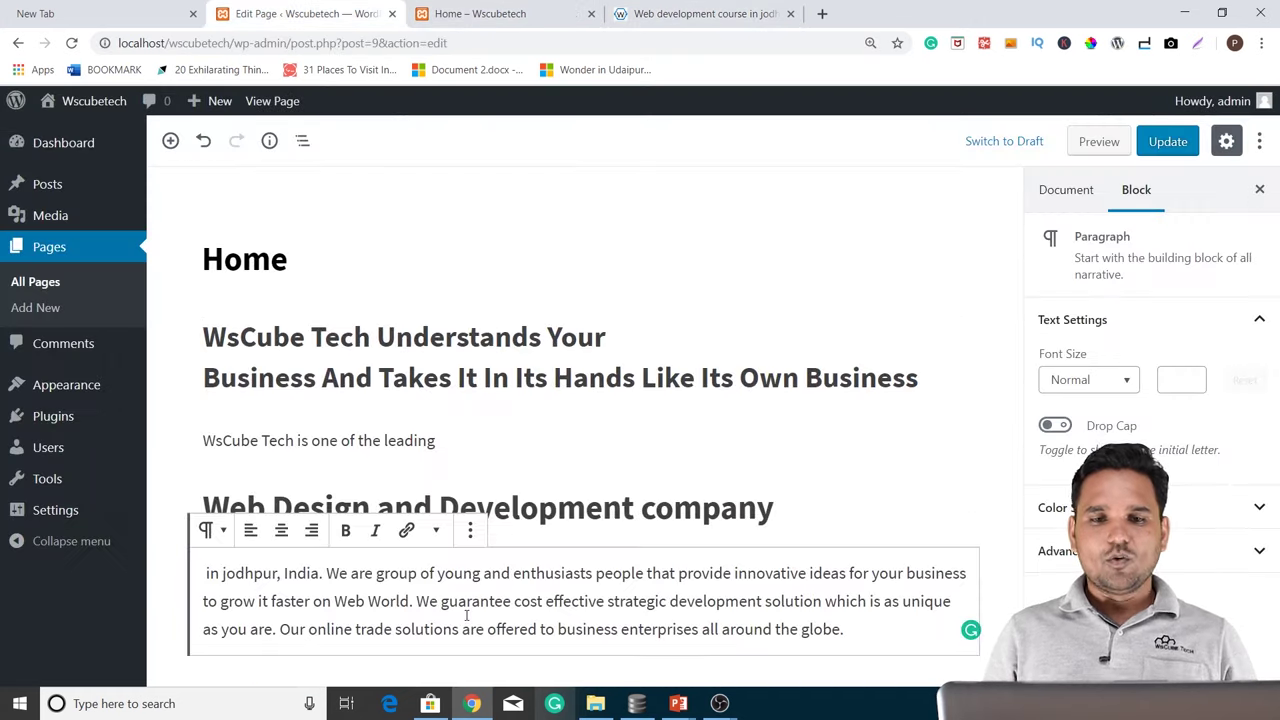